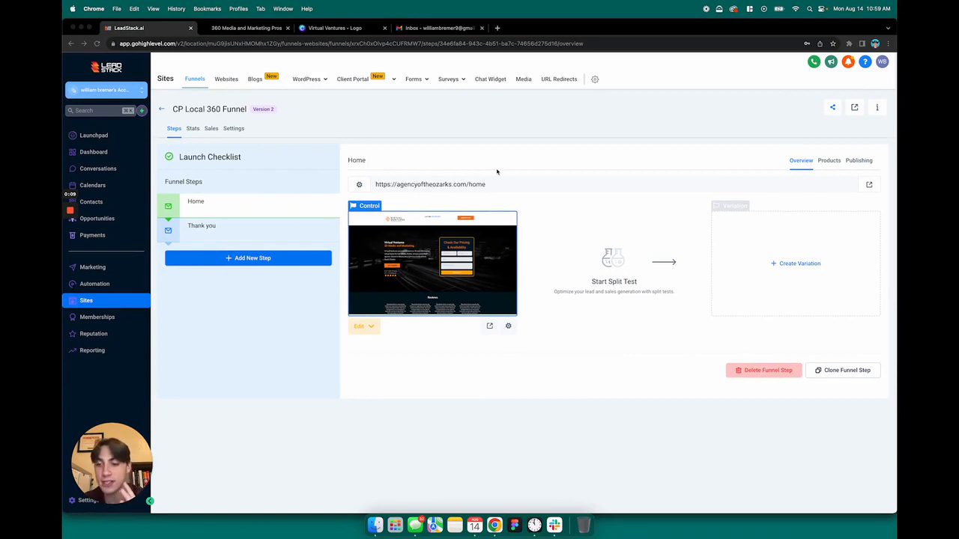
Show the Edit Page and Edit in a New Tab options for the funnel's Home step
{"action": "left_click", "coordinate": [370, 327]}
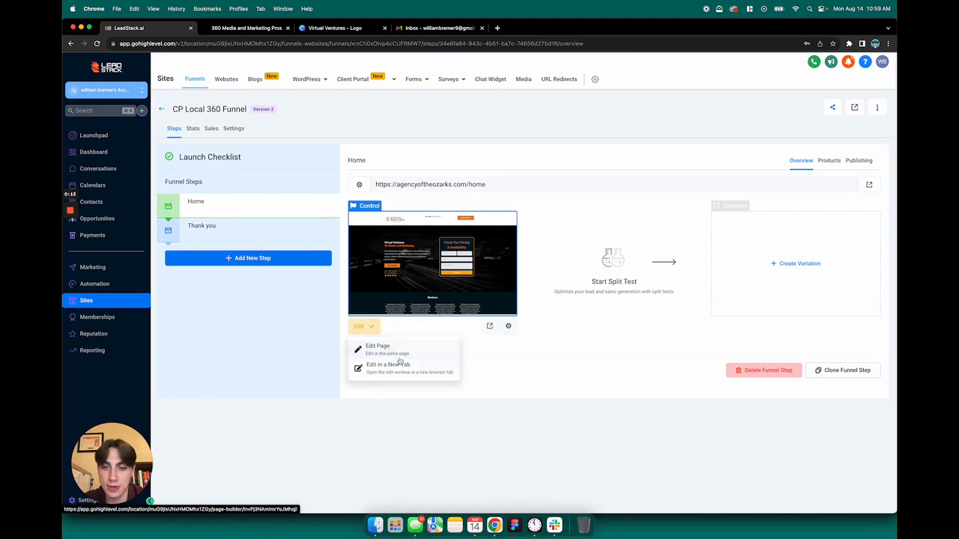
Open the Home page in the page builder and scroll through the Virtual Ventures landing page
{"action": "left_click", "coordinate": [399, 359]}
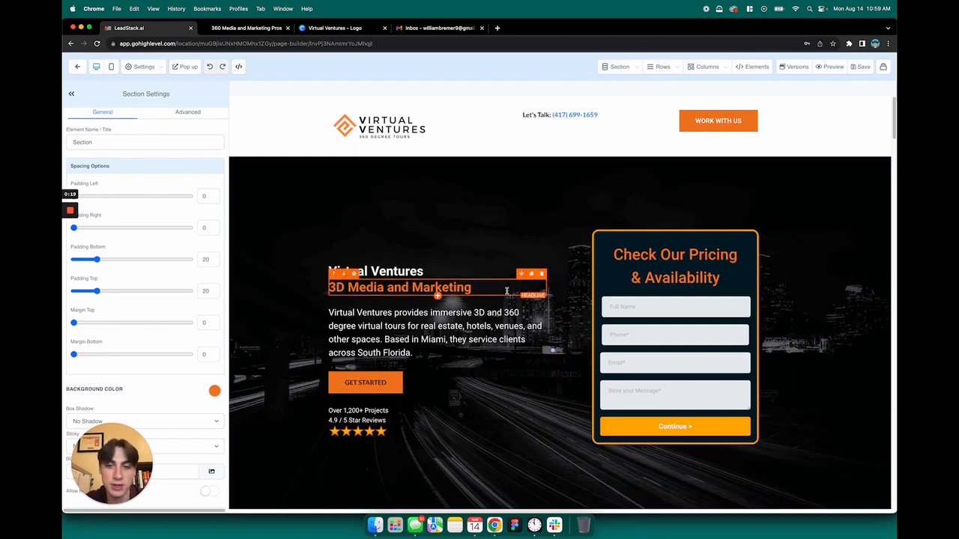
{"action": "scroll", "coordinate": [525, 307], "scroll_direction": "down", "scroll_amount": 20}
{"action": "scroll", "coordinate": [523, 303], "scroll_direction": "up", "scroll_amount": 10}
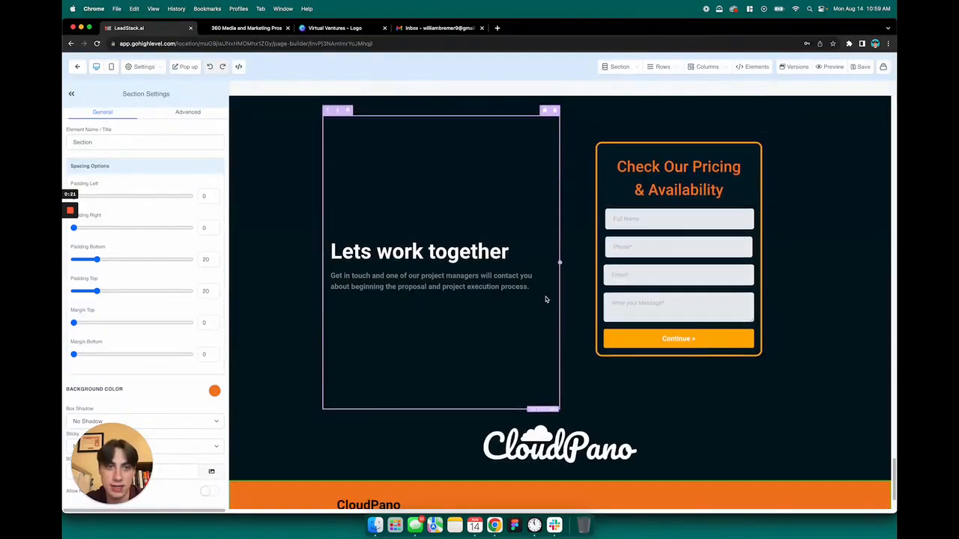
{"action": "scroll", "coordinate": [659, 291], "scroll_direction": "up", "scroll_amount": 12}
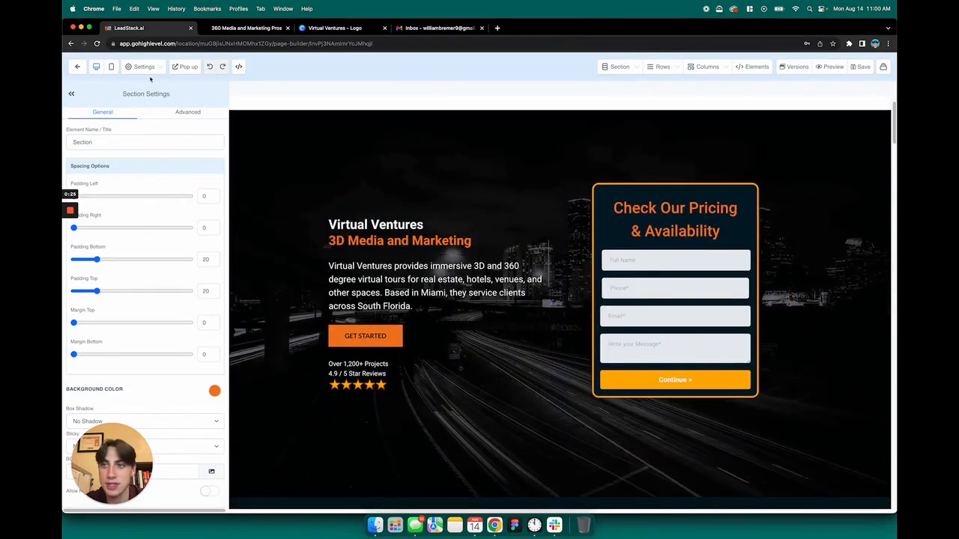
Inspect the page's Pop up form, close it, and return to the hero section
{"action": "left_click", "coordinate": [188, 67]}
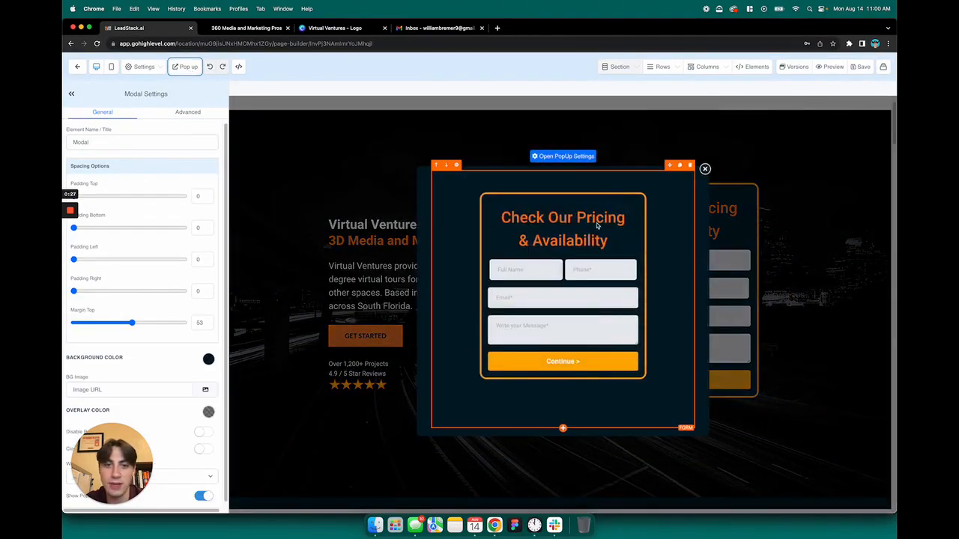
{"action": "left_click", "coordinate": [705, 170]}
{"action": "left_click", "coordinate": [552, 304]}
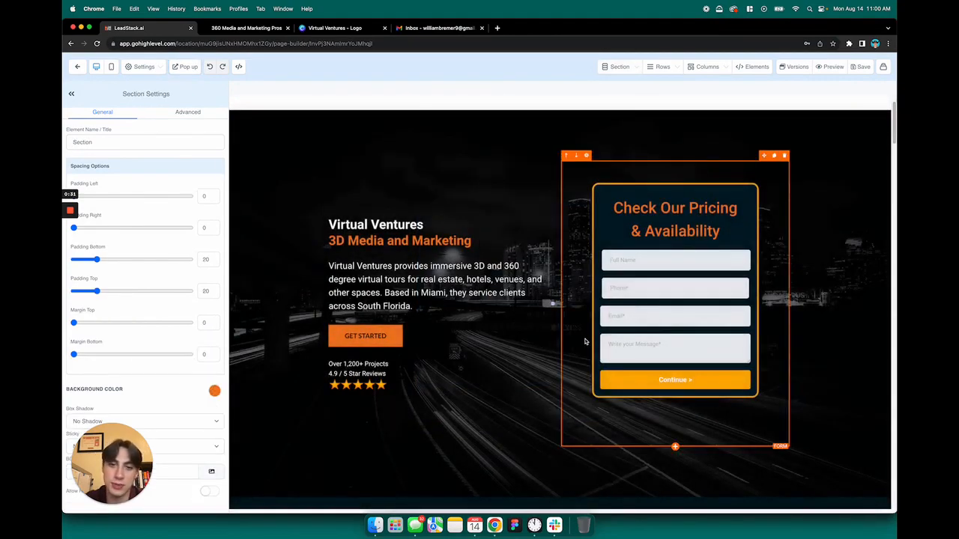
{"action": "scroll", "coordinate": [564, 364], "scroll_direction": "down", "scroll_amount": 15}
{"action": "scroll", "coordinate": [564, 363], "scroll_direction": "down", "scroll_amount": 10}
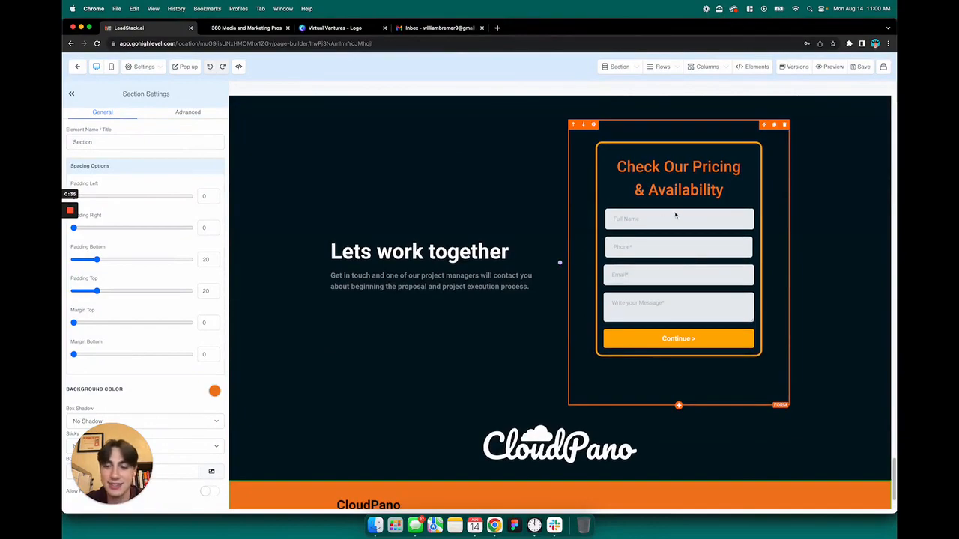
{"action": "scroll", "coordinate": [586, 247], "scroll_direction": "up", "scroll_amount": 20}
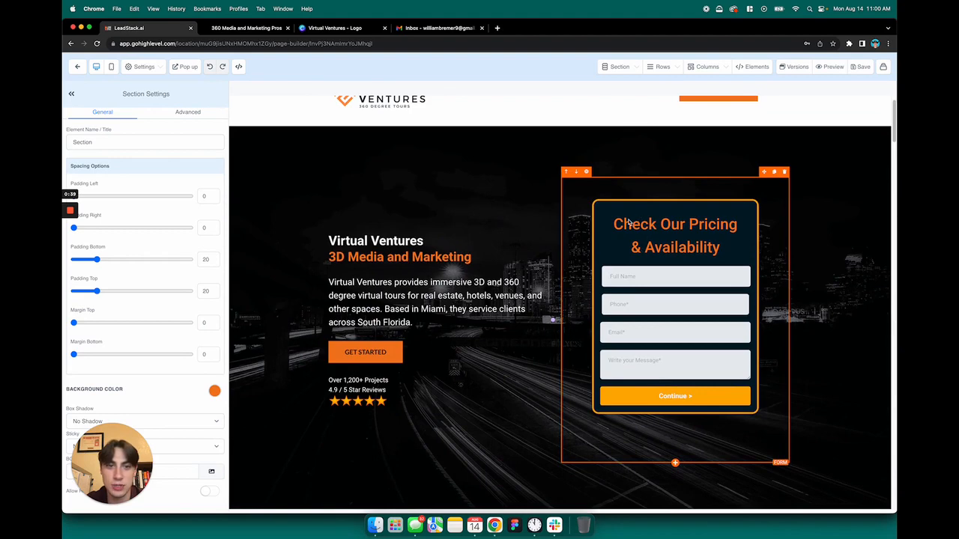
Select the pricing form and keep its redirect action as Go to Next step
{"action": "left_click", "coordinate": [630, 222]}
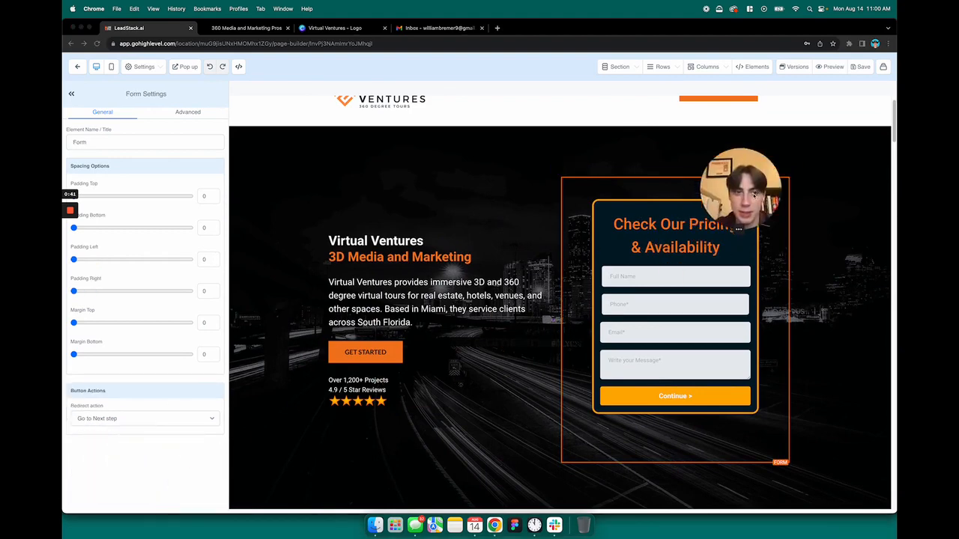
{"action": "left_click_drag", "start_coordinate": [755, 195], "coordinate": [860, 131]}
{"action": "left_click", "coordinate": [675, 256]}
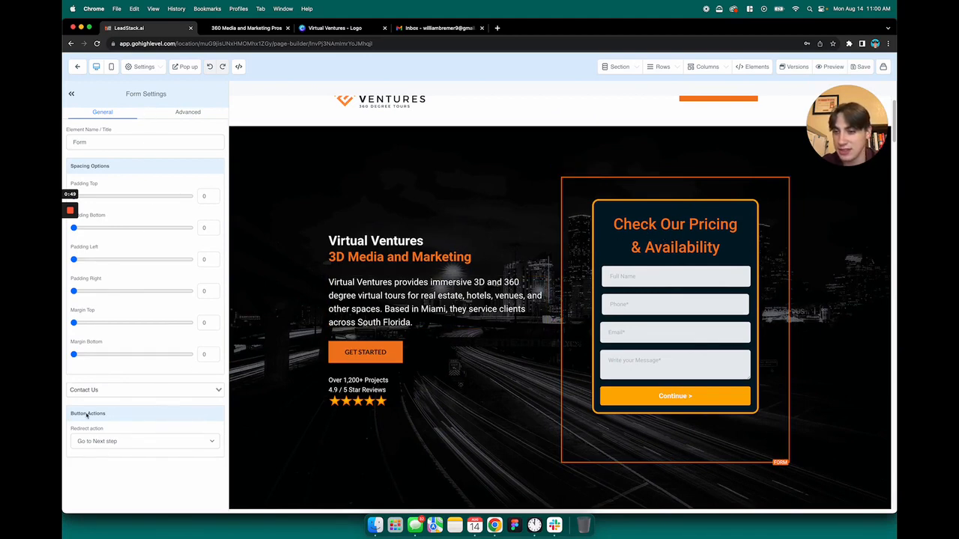
{"action": "left_click", "coordinate": [99, 442]}
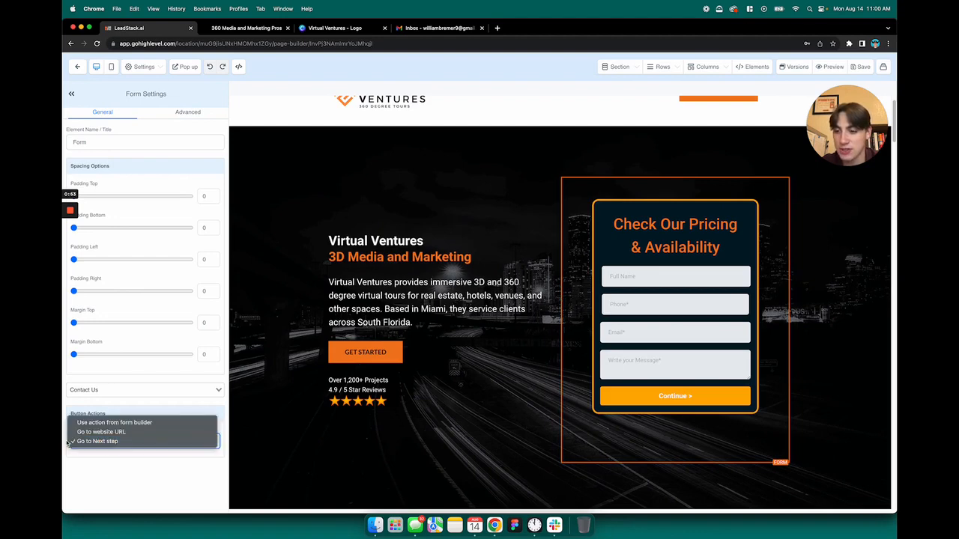
{"action": "left_click", "coordinate": [117, 442]}
{"action": "scroll", "coordinate": [524, 300], "scroll_direction": "down", "scroll_amount": 15}
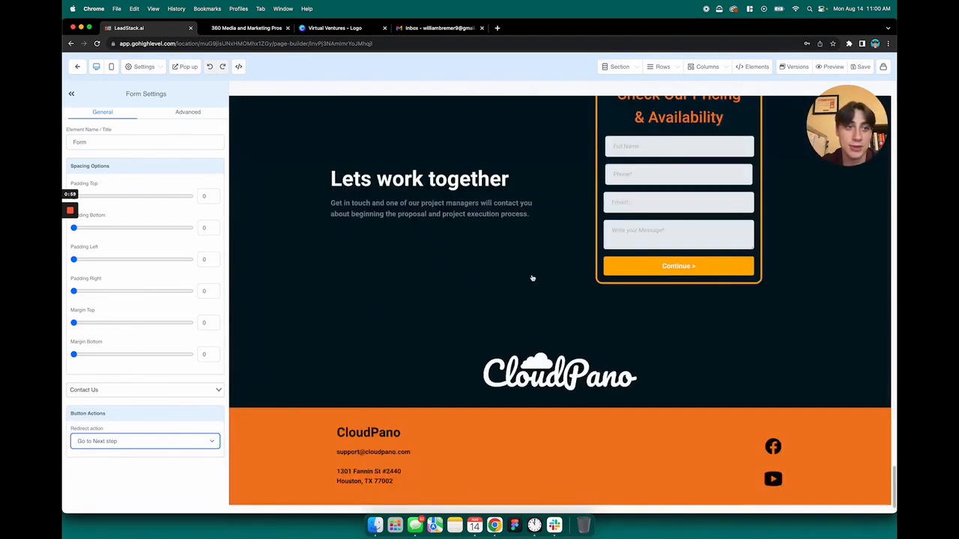
{"action": "scroll", "coordinate": [533, 278], "scroll_direction": "up", "scroll_amount": 1}
{"action": "left_click", "coordinate": [654, 245]}
{"action": "scroll", "coordinate": [465, 213], "scroll_direction": "up", "scroll_amount": 20}
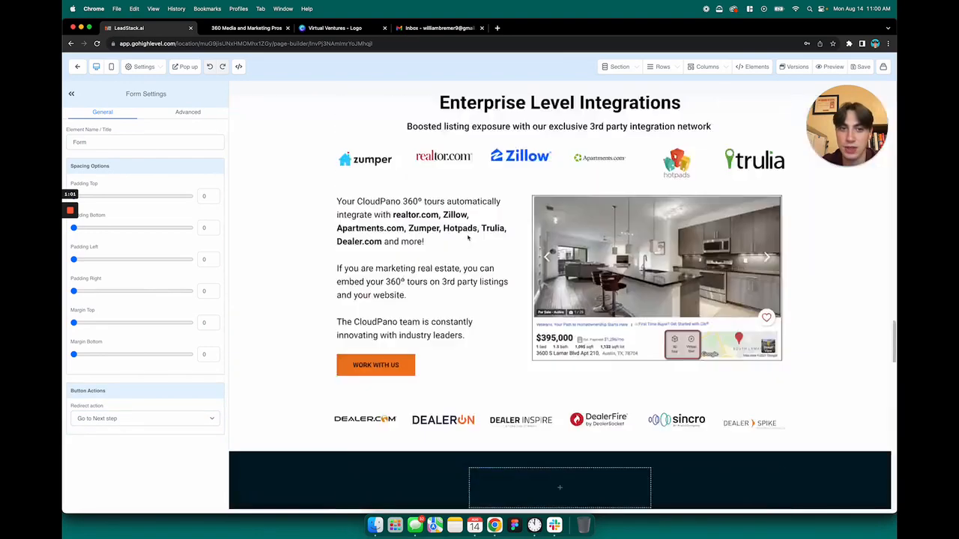
Review the Pop up's general and advanced settings, collapse the settings panel, and close the popup
{"action": "left_click", "coordinate": [187, 67]}
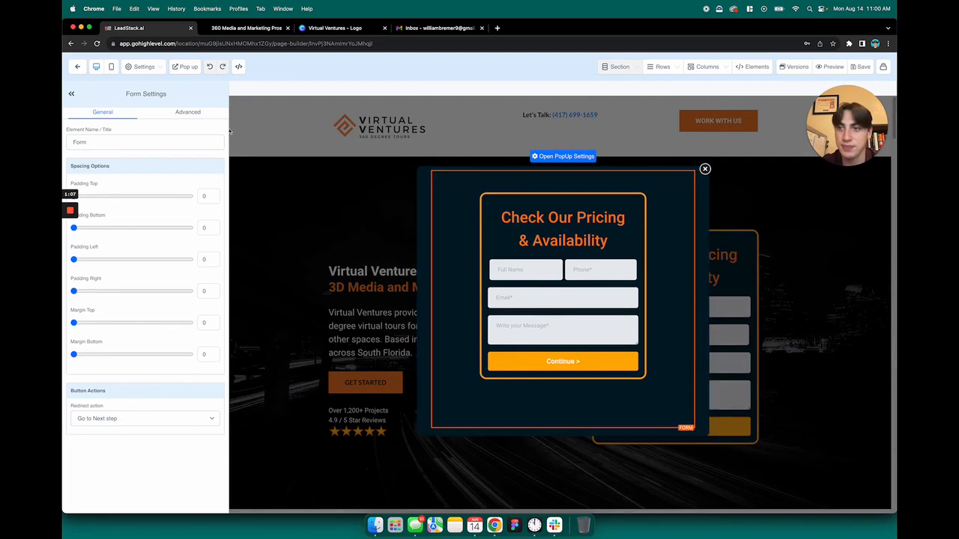
{"action": "left_click", "coordinate": [188, 112]}
{"action": "left_click", "coordinate": [90, 111]}
{"action": "left_click", "coordinate": [71, 93]}
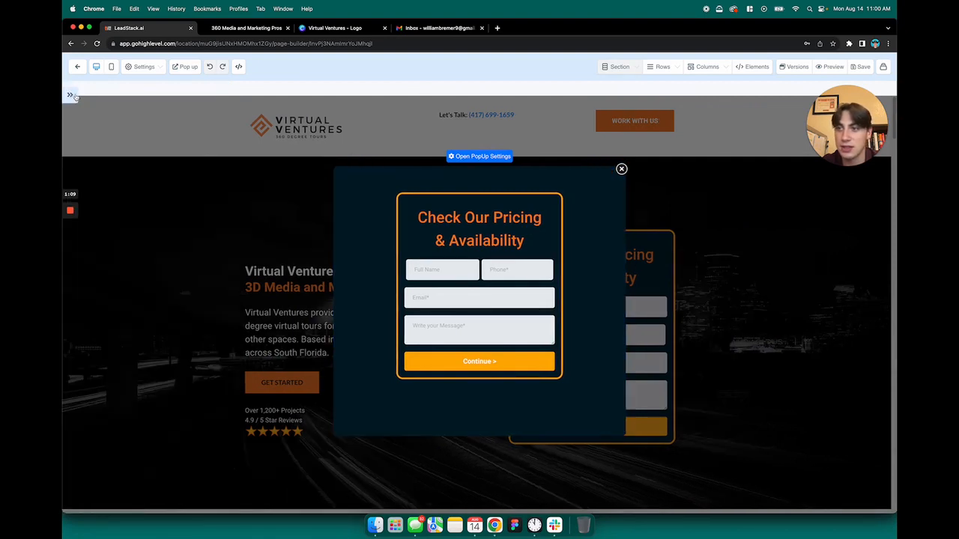
{"action": "left_click", "coordinate": [621, 169]}
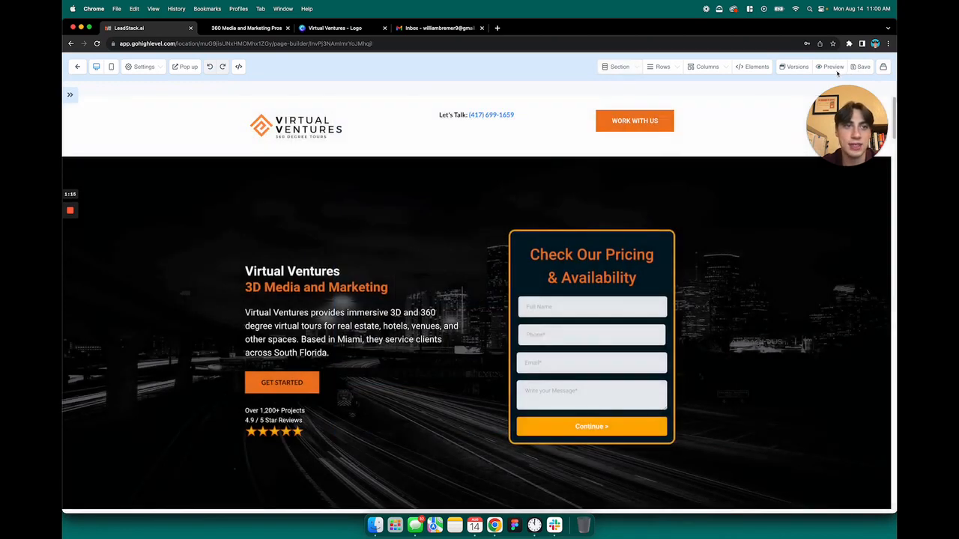
Preview the landing page and fill the pricing form with a test full name, phone number and email
{"action": "left_click", "coordinate": [833, 67]}
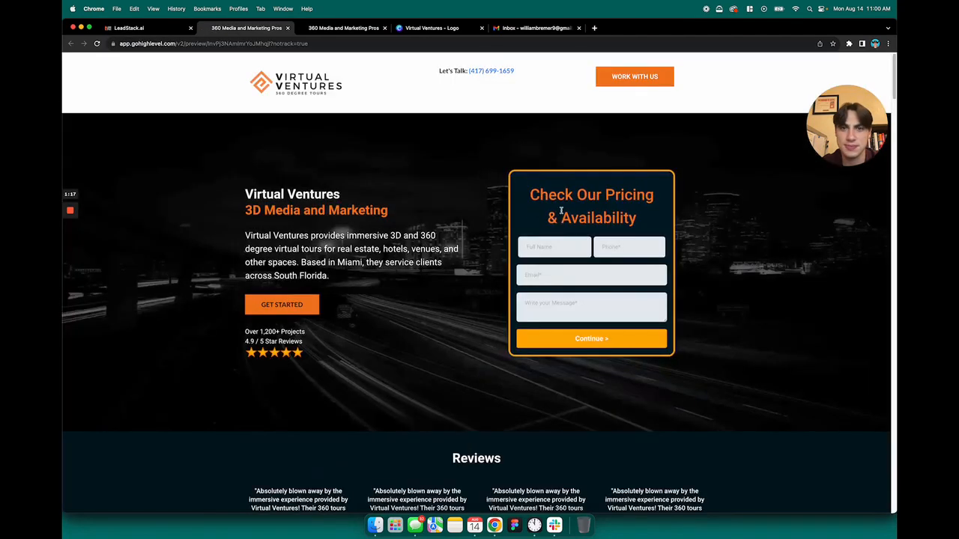
{"action": "left_click", "coordinate": [547, 246]}
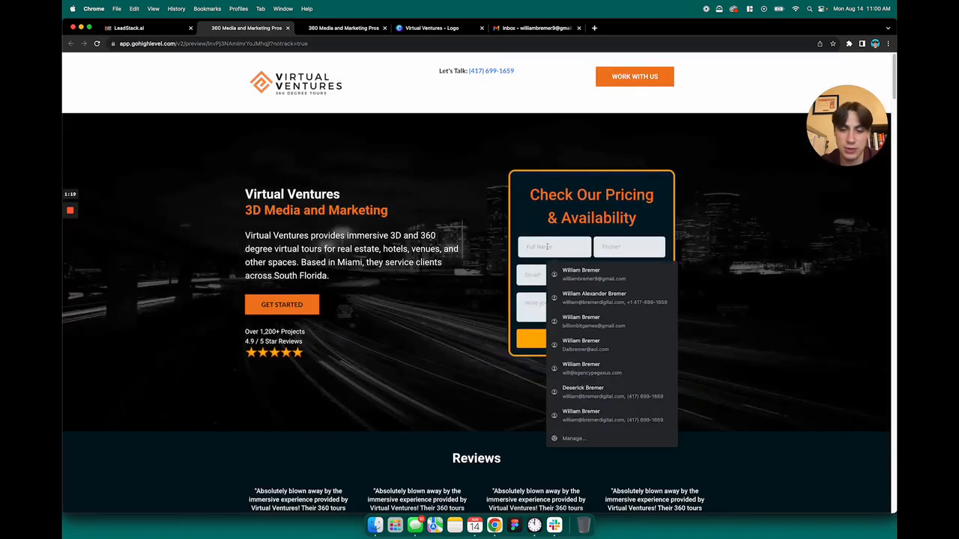
{"action": "type", "text": "william"}
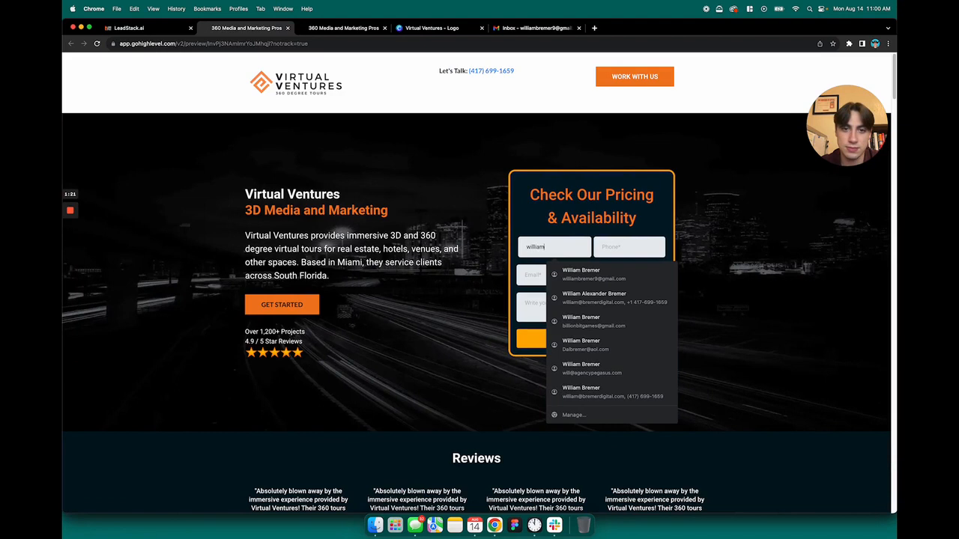
{"action": "key", "text": "Tab"}
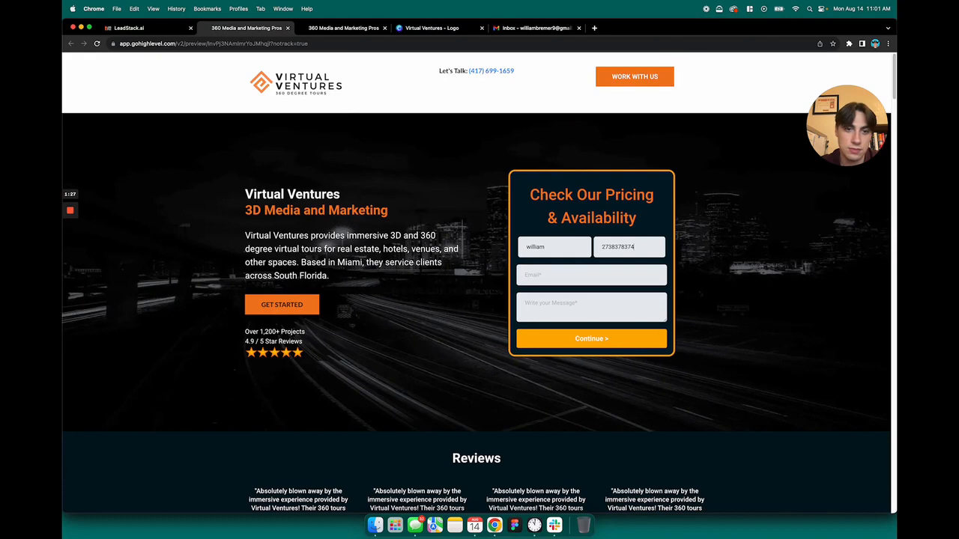
{"action": "key", "text": "super+a"}
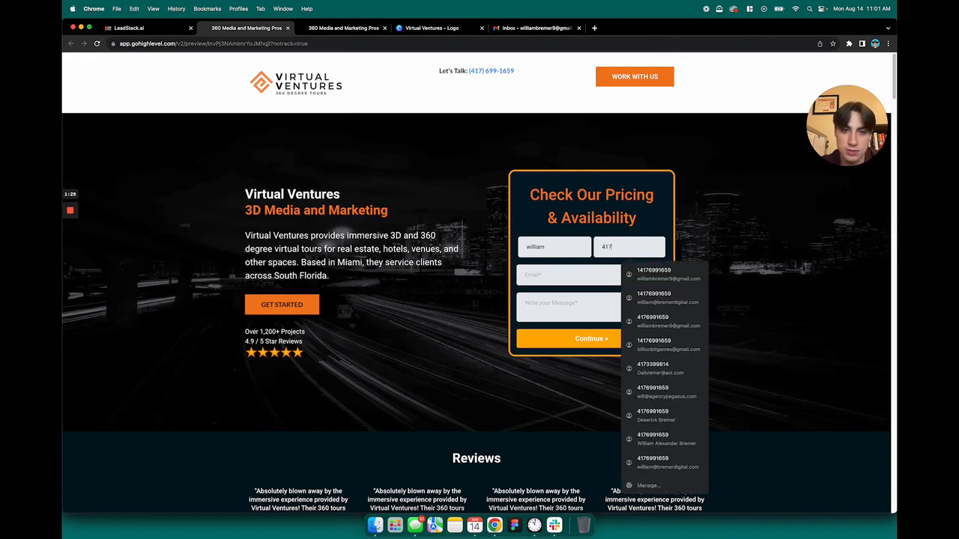
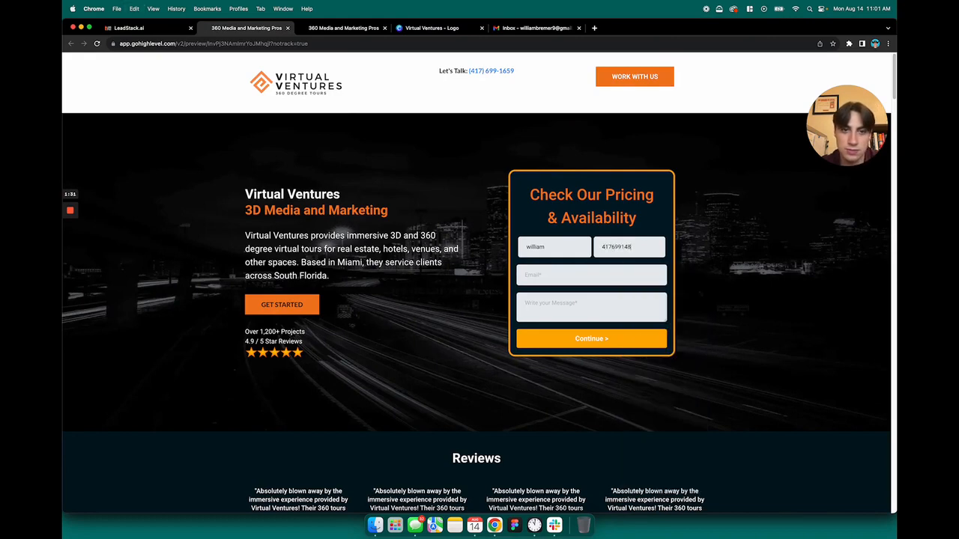
{"action": "left_click", "coordinate": [596, 277]}
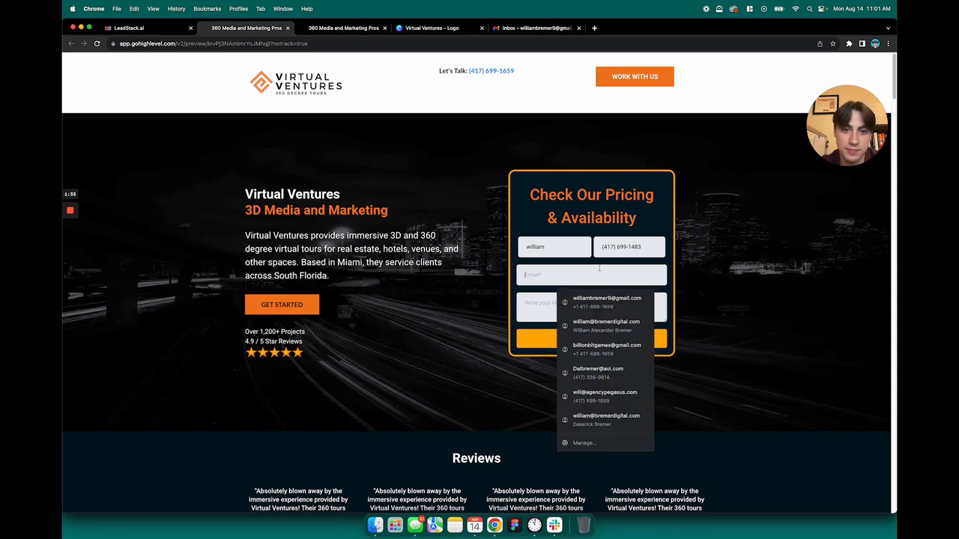
{"action": "type", "text": "sampl"}
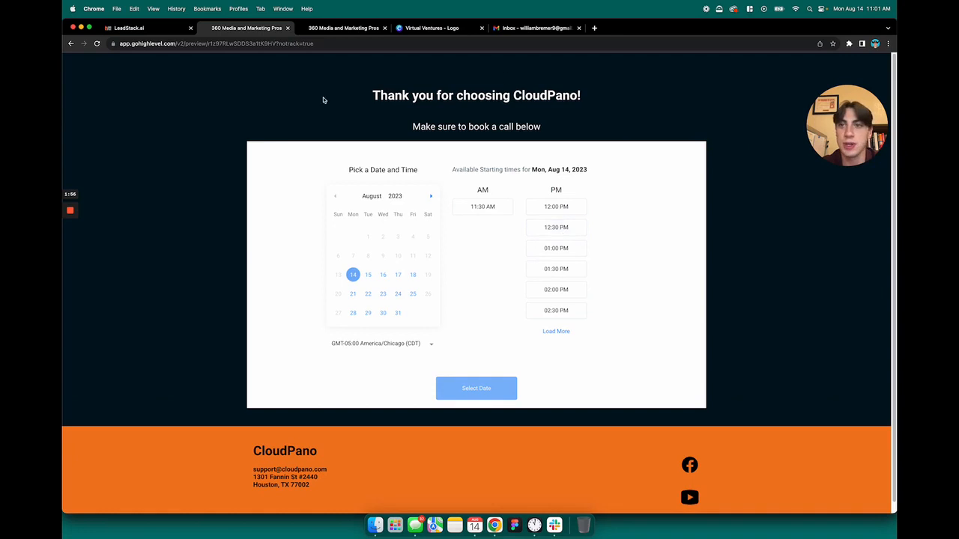
Leave the page builder for the funnel overview after glancing at the thank-you booking page
{"action": "left_click", "coordinate": [144, 30]}
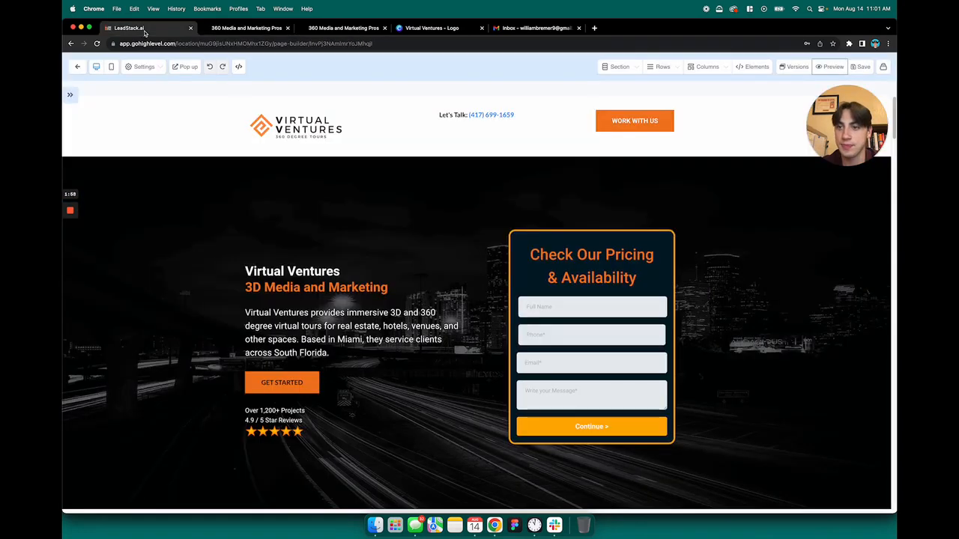
{"action": "left_click", "coordinate": [78, 66]}
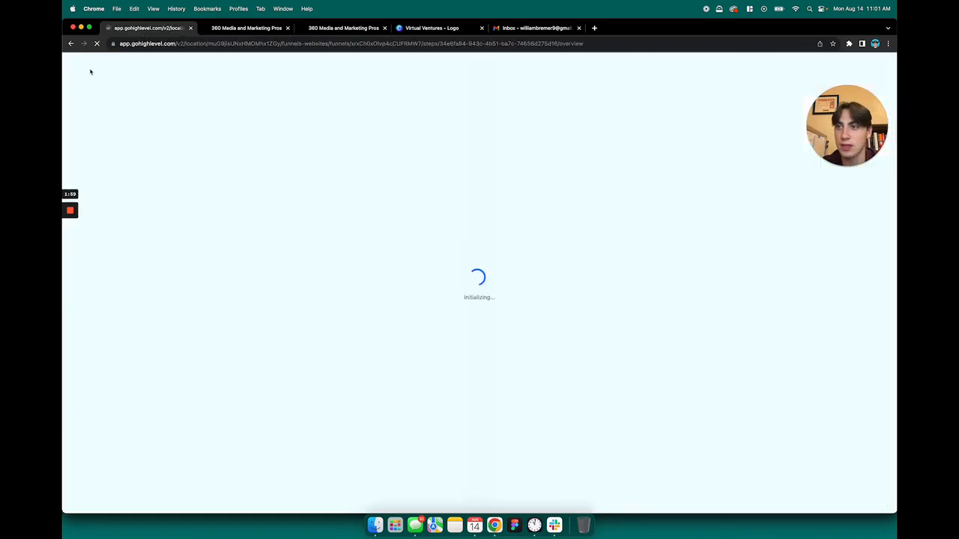
{"action": "left_click", "coordinate": [260, 30]}
{"action": "left_click", "coordinate": [169, 32]}
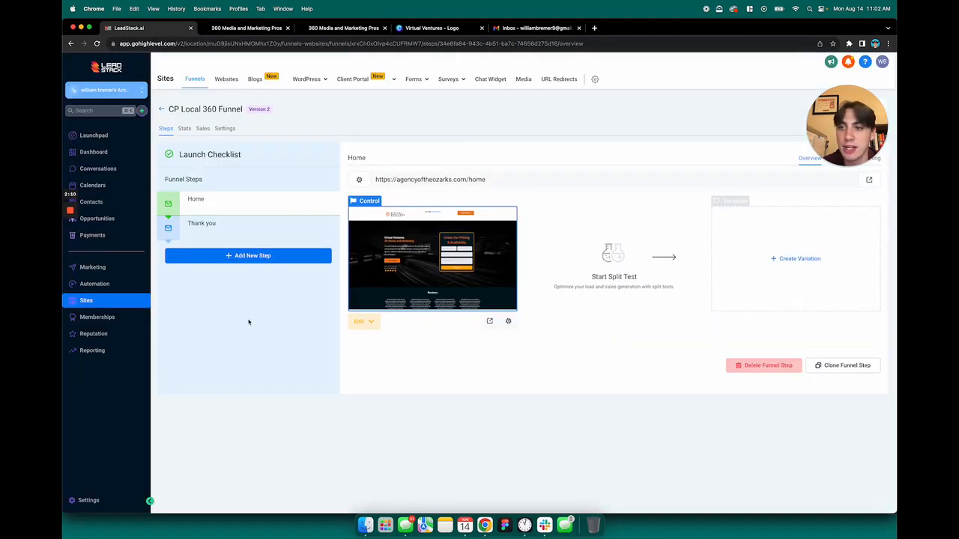
Switch Opportunities to the Website/Funnel Leads pipeline and open the new lead's Form Received card
{"action": "left_click", "coordinate": [110, 220]}
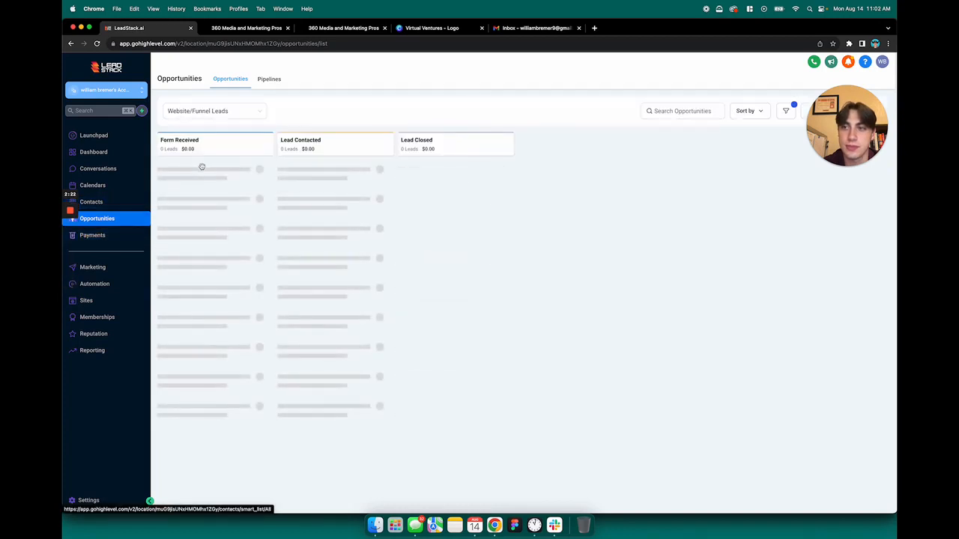
{"action": "left_click", "coordinate": [221, 113]}
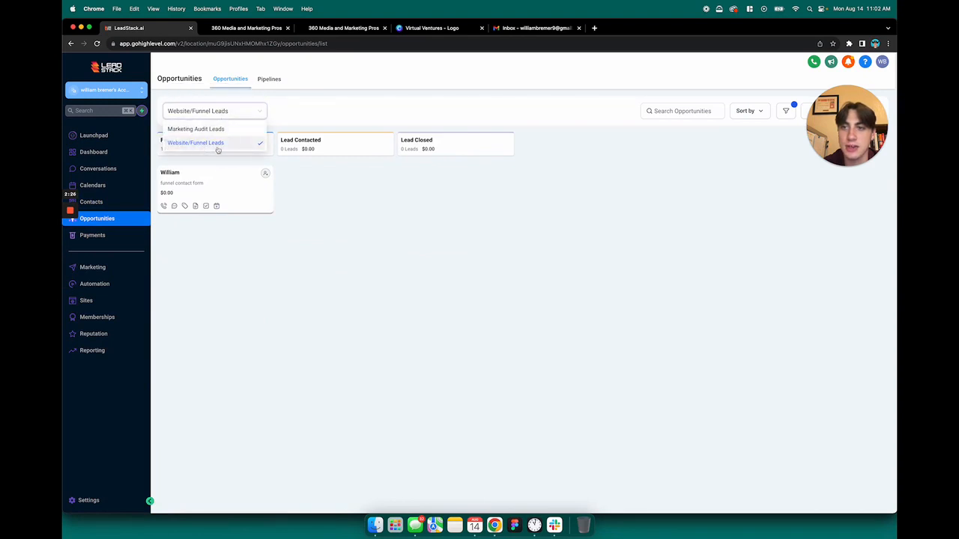
{"action": "left_click", "coordinate": [211, 145]}
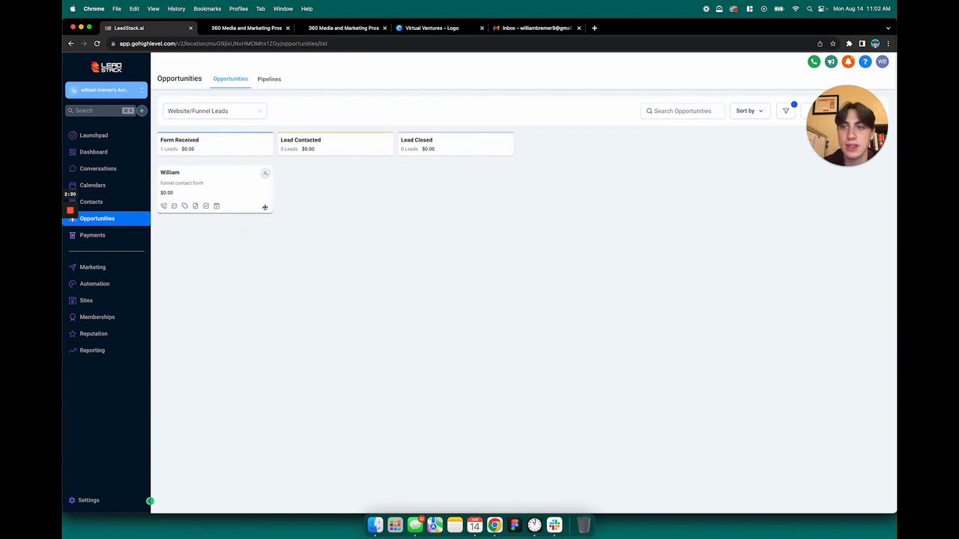
{"action": "left_click", "coordinate": [197, 172]}
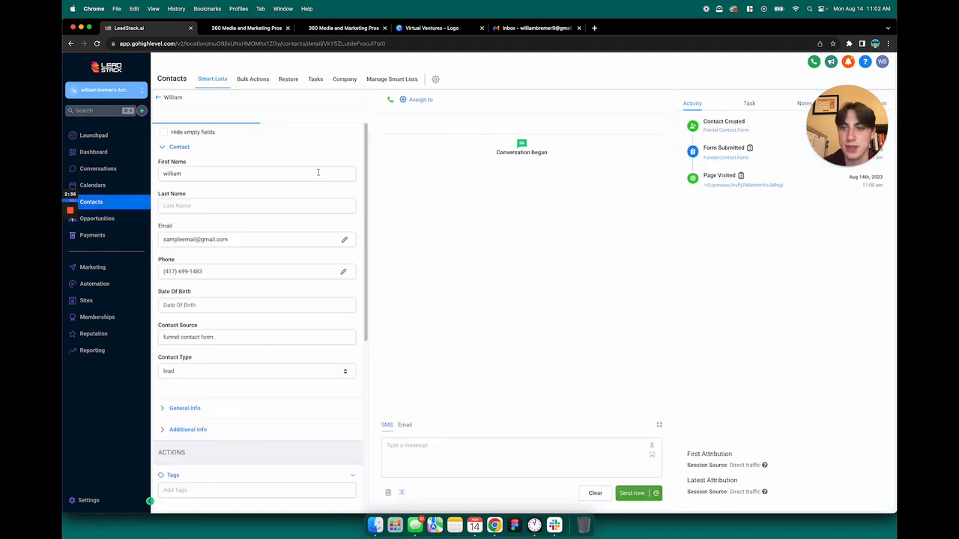
Try the lead's message composer in both SMS and Email modes
{"action": "scroll", "coordinate": [246, 273], "scroll_direction": "down", "scroll_amount": 3}
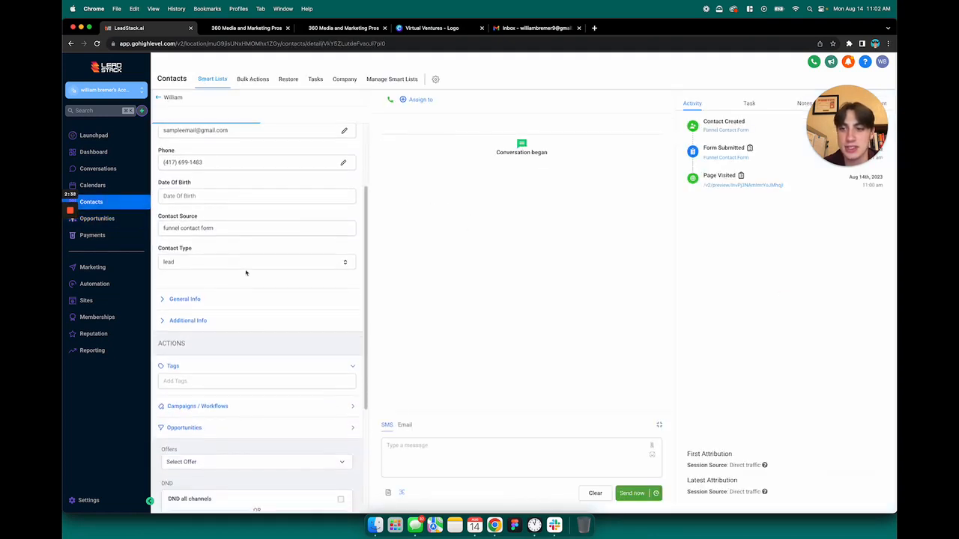
{"action": "scroll", "coordinate": [247, 275], "scroll_direction": "up", "scroll_amount": 3}
{"action": "left_click", "coordinate": [480, 461]}
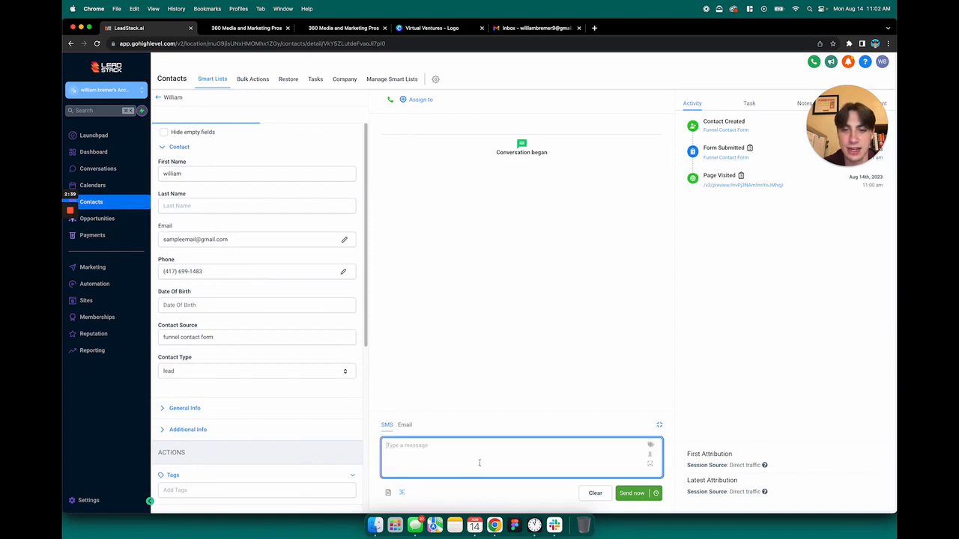
{"action": "left_click", "coordinate": [405, 426]}
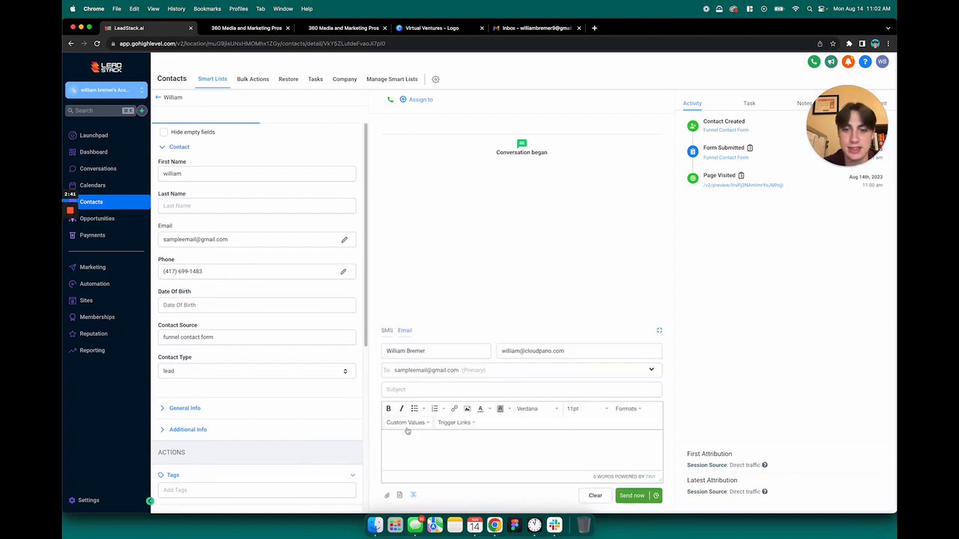
{"action": "left_click", "coordinate": [388, 331]}
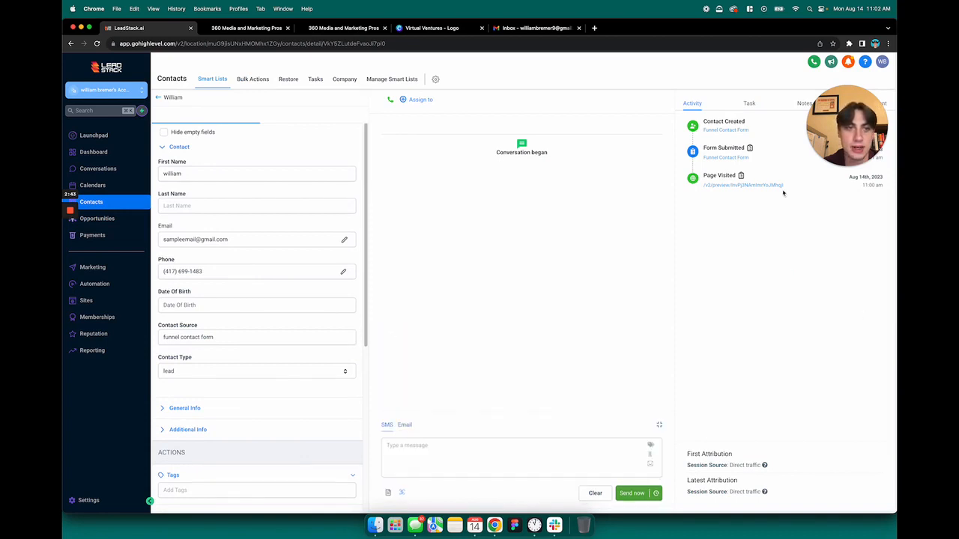
{"action": "left_click_drag", "start_coordinate": [856, 145], "coordinate": [856, 270]}
Review the lead's Tasks, Notes, Appointments and Activity tabs, then go via Opportunities to Contacts
{"action": "left_click", "coordinate": [749, 103]}
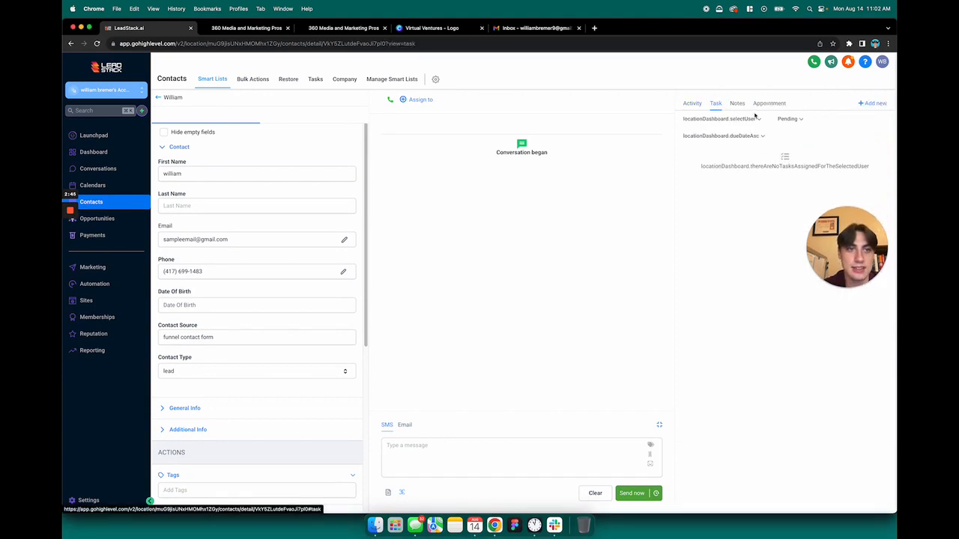
{"action": "left_click", "coordinate": [737, 105]}
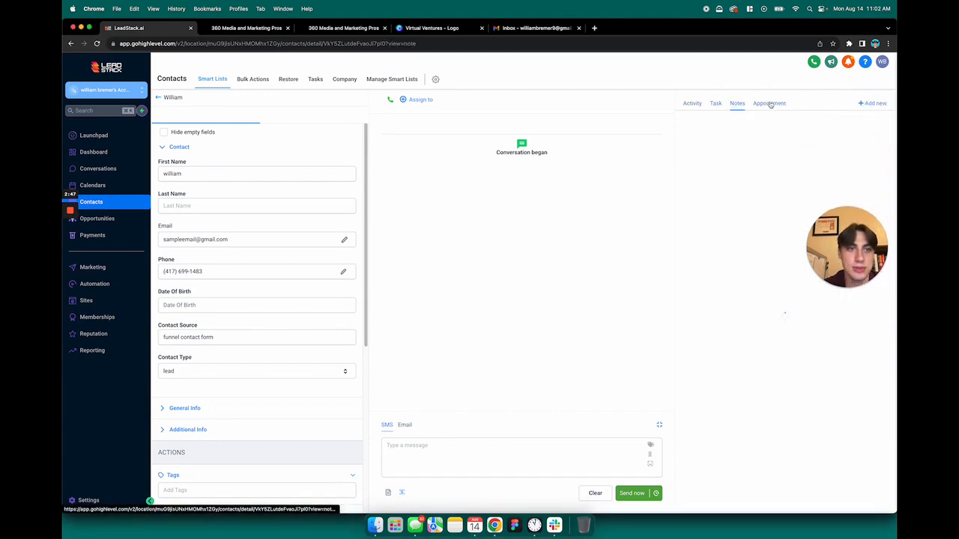
{"action": "left_click", "coordinate": [769, 104]}
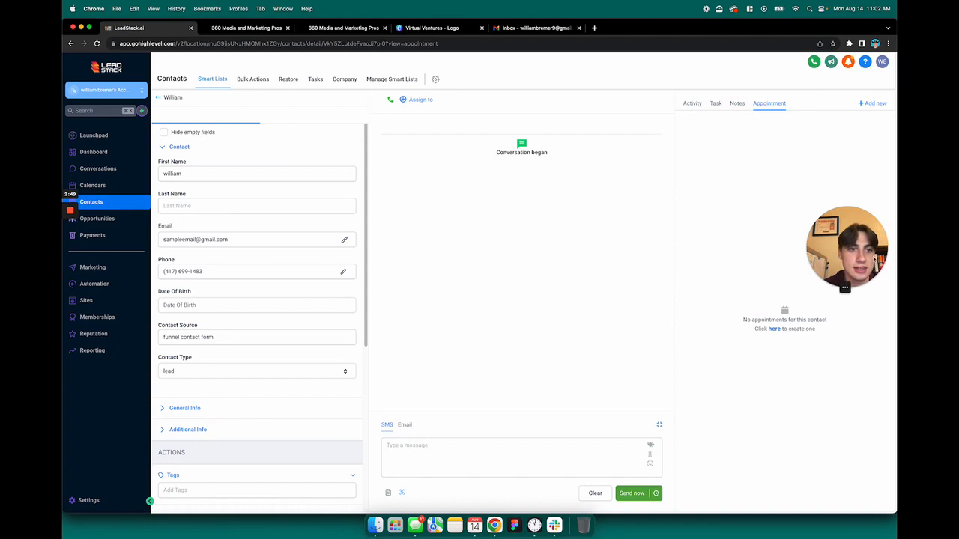
{"action": "left_click_drag", "start_coordinate": [863, 252], "coordinate": [862, 193]}
{"action": "left_click", "coordinate": [821, 285]}
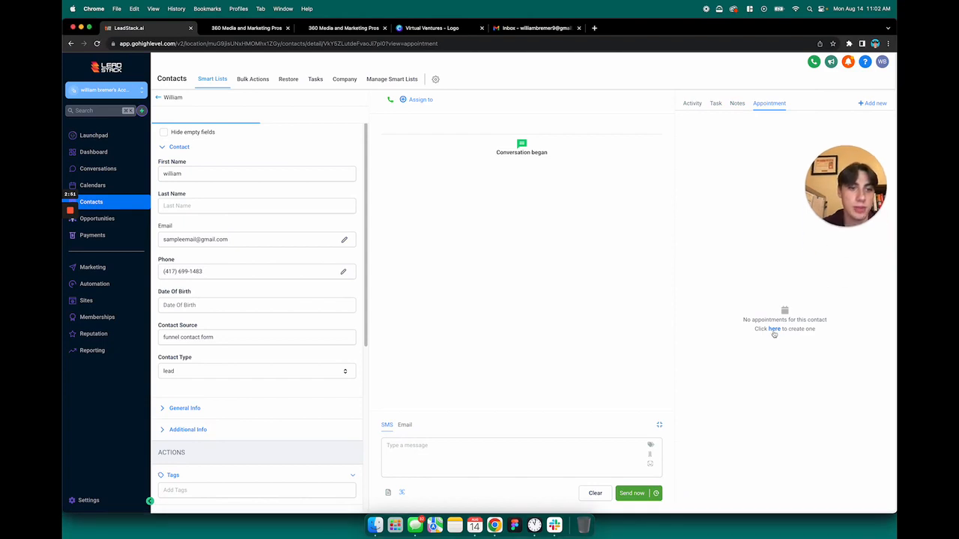
{"action": "left_click", "coordinate": [693, 103]}
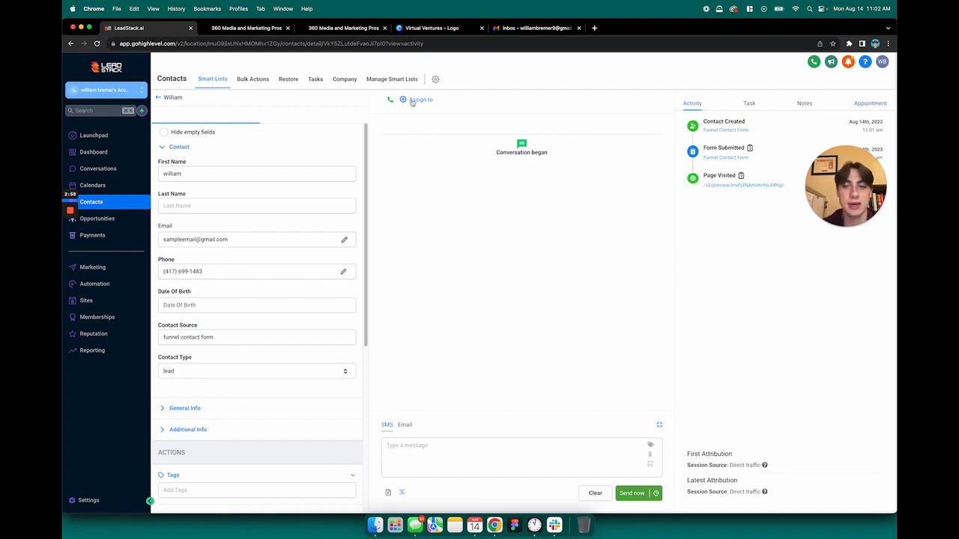
{"action": "scroll", "coordinate": [275, 386], "scroll_direction": "down", "scroll_amount": 5}
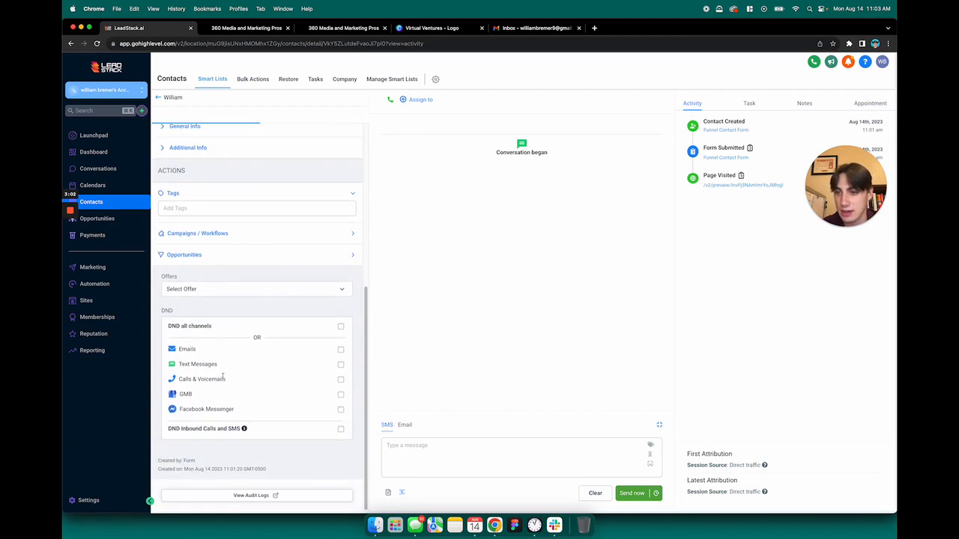
{"action": "scroll", "coordinate": [263, 372], "scroll_direction": "up", "scroll_amount": 8}
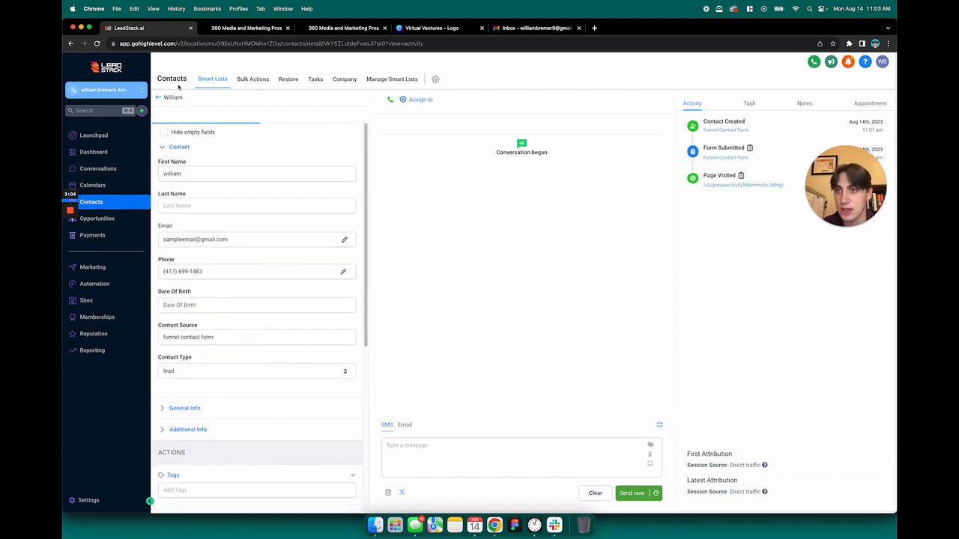
{"action": "left_click", "coordinate": [114, 212]}
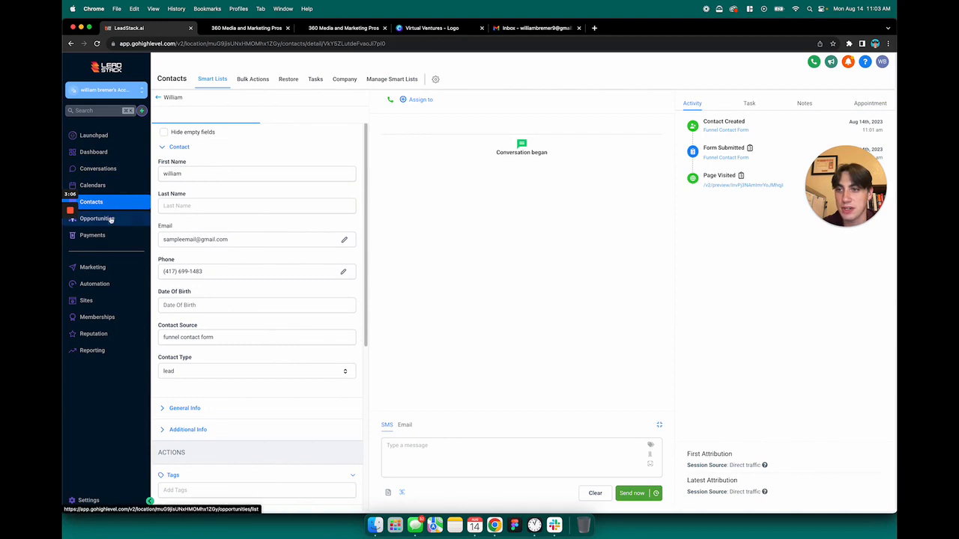
{"action": "left_click", "coordinate": [115, 207]}
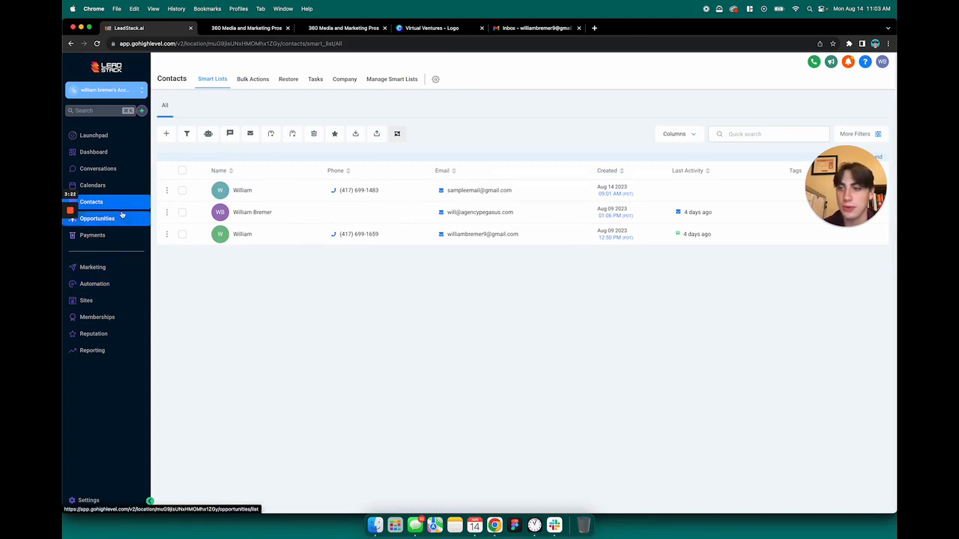
Go from Automation to Sites and open the Forms builder list with its seven forms
{"action": "left_click", "coordinate": [110, 289]}
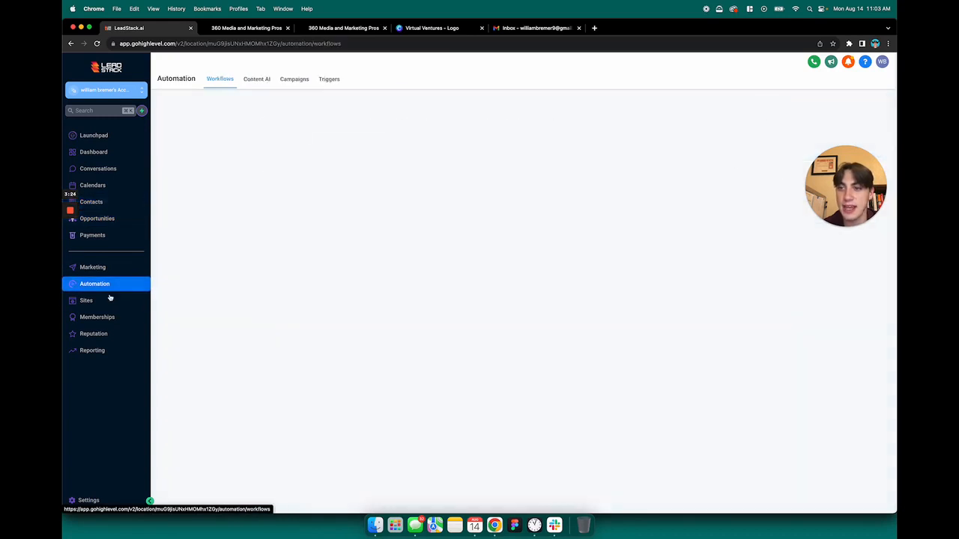
{"action": "left_click", "coordinate": [107, 303]}
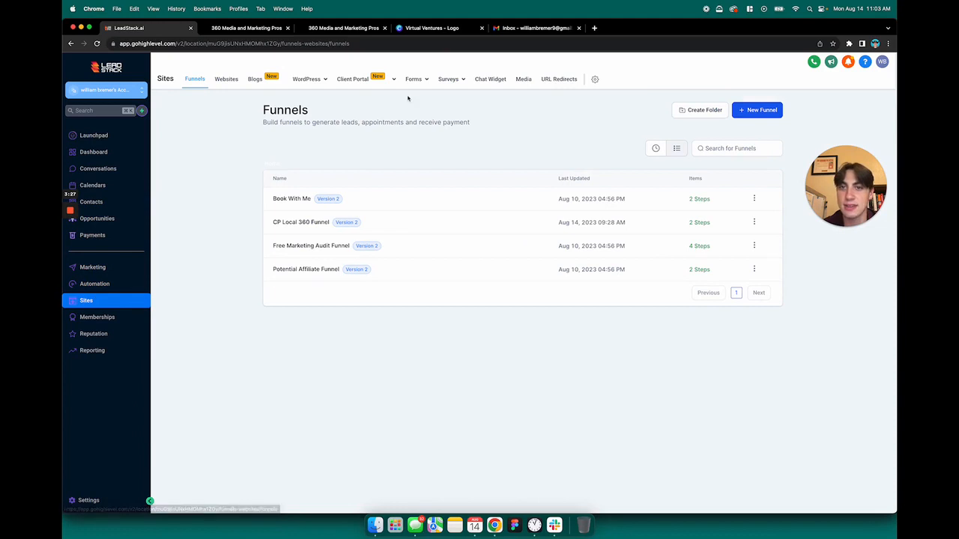
{"action": "mouse_move", "coordinate": [413, 80]}
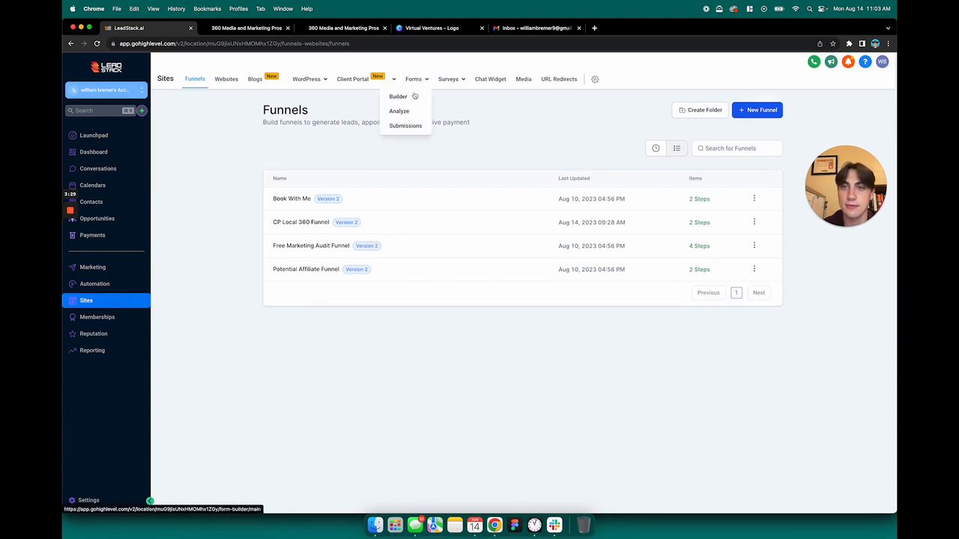
{"action": "left_click", "coordinate": [410, 99]}
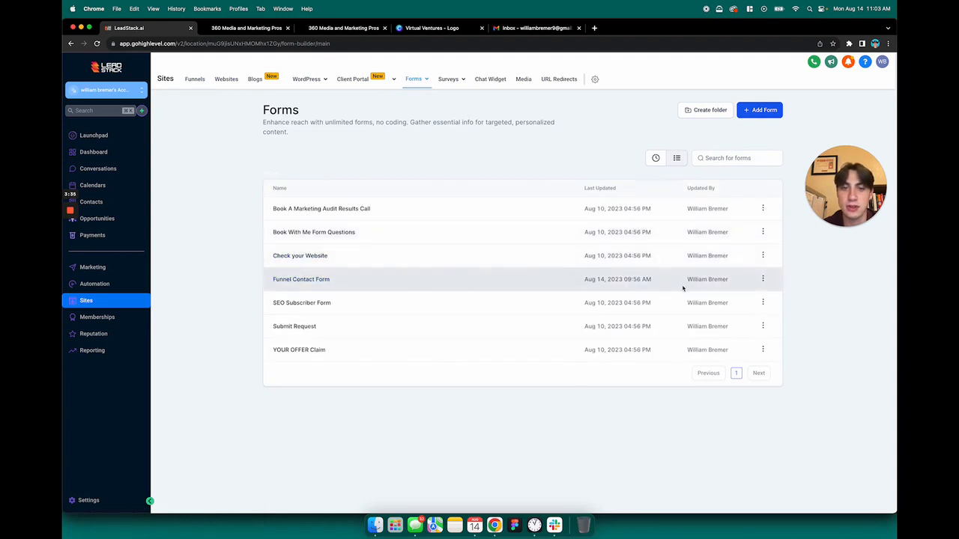
Open Funnel Contact Form and inspect its headline, Full Name and Phone field settings
{"action": "left_click", "coordinate": [334, 279]}
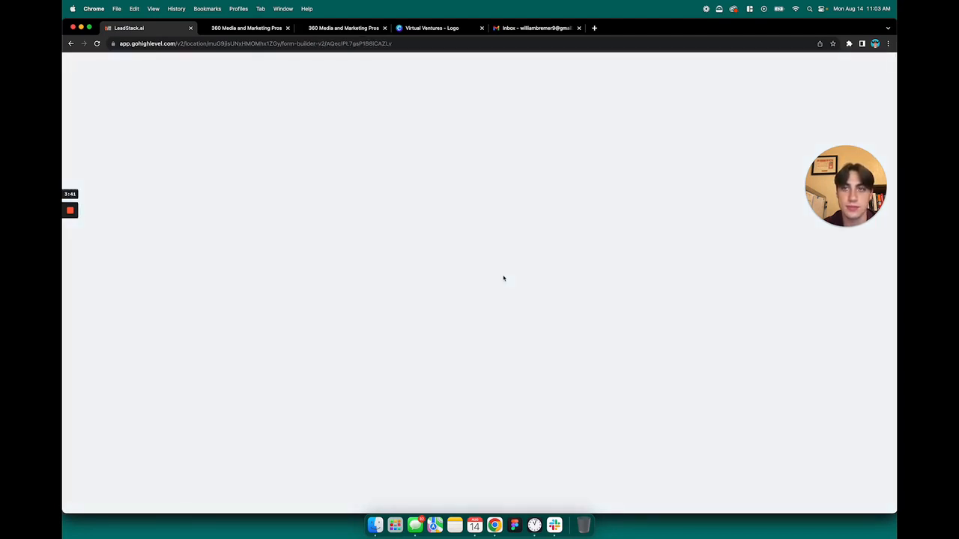
{"action": "left_click", "coordinate": [511, 135]}
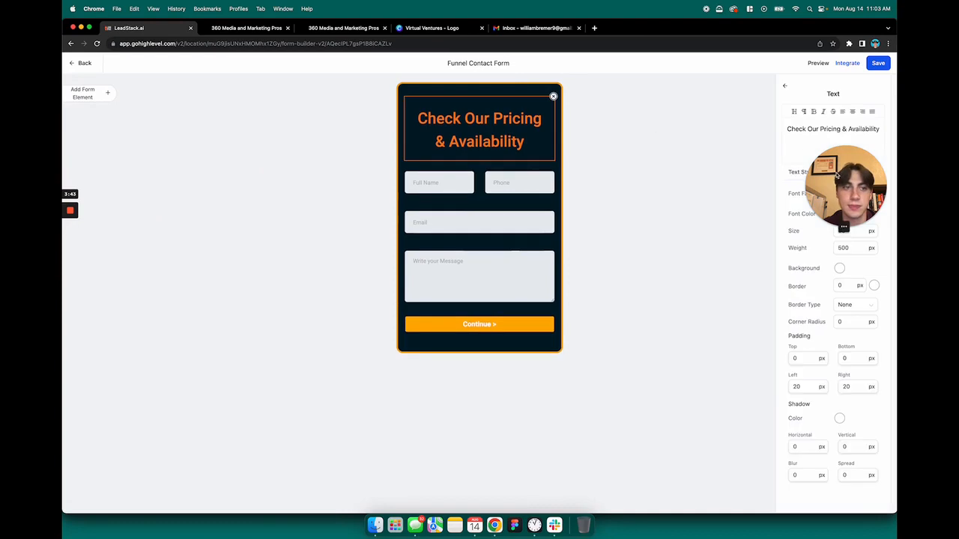
{"action": "left_click_drag", "start_coordinate": [836, 175], "coordinate": [646, 295]}
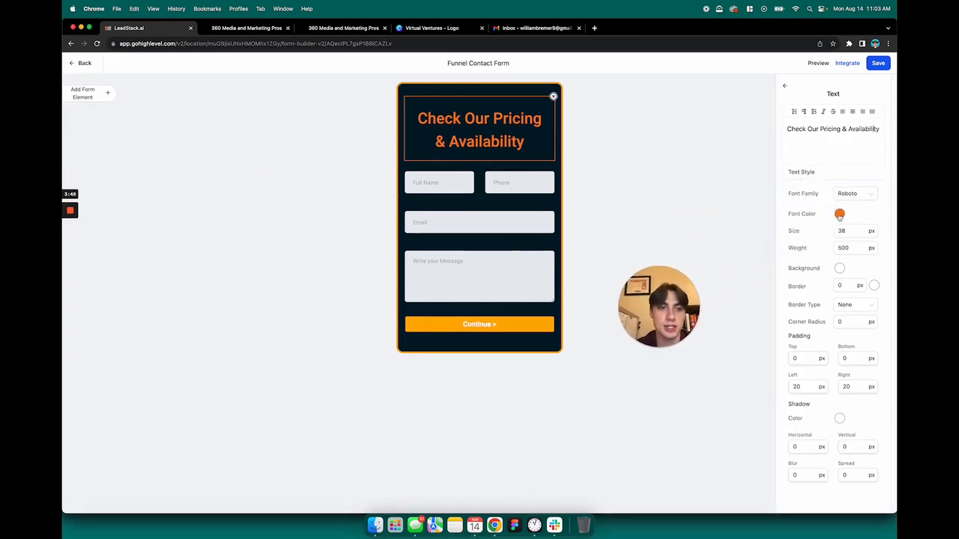
{"action": "left_click", "coordinate": [492, 184]}
{"action": "left_click", "coordinate": [439, 189]}
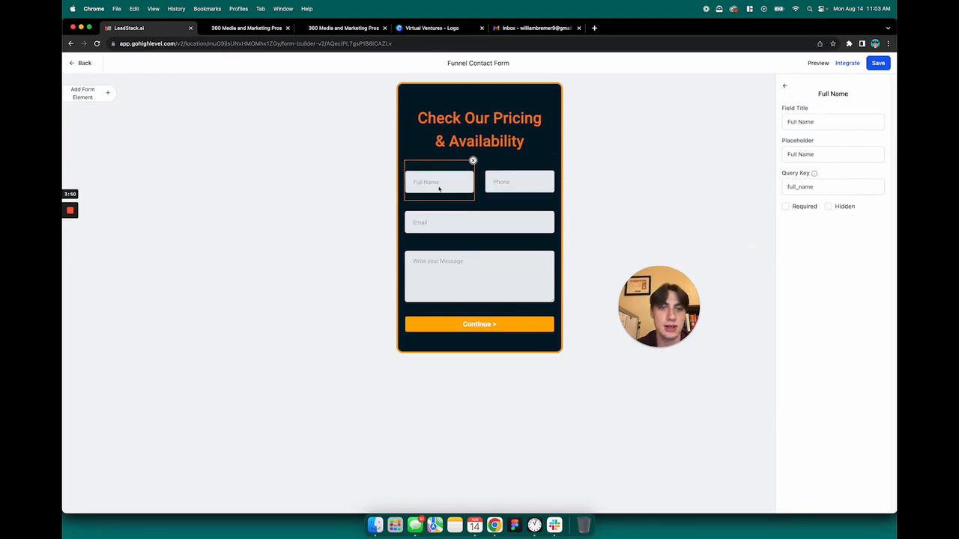
{"action": "left_click", "coordinate": [514, 188]}
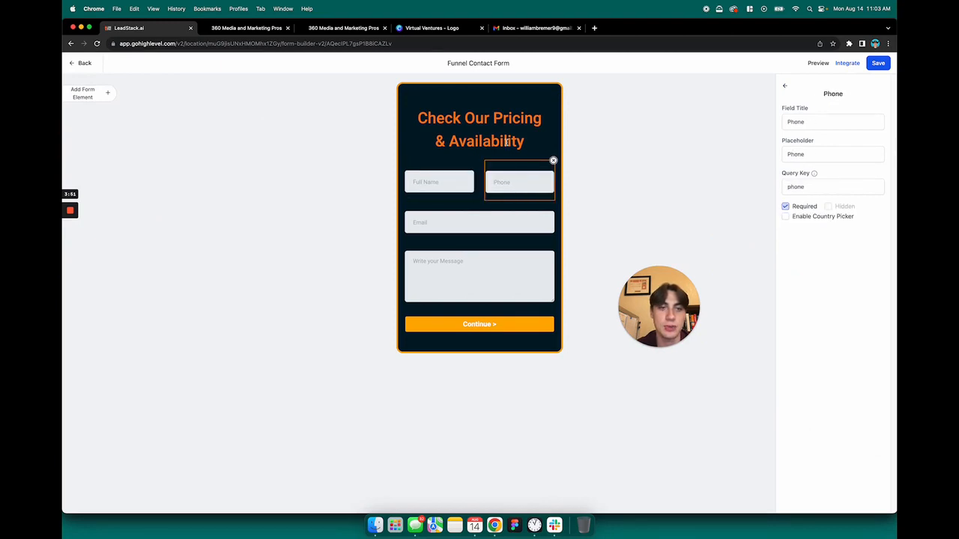
{"action": "left_click", "coordinate": [786, 88]}
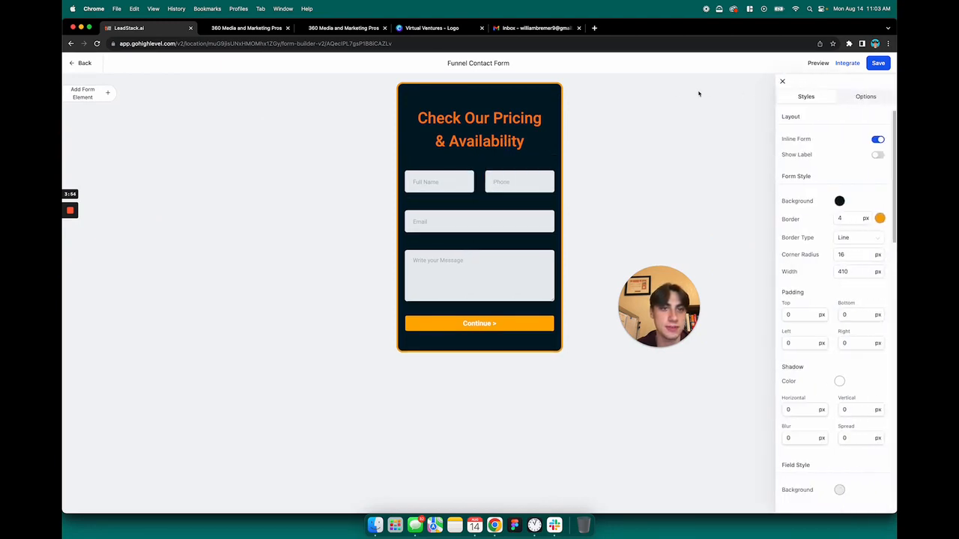
Browse the available form elements, close the panels, save the form and go back to Forms
{"action": "left_click", "coordinate": [98, 102]}
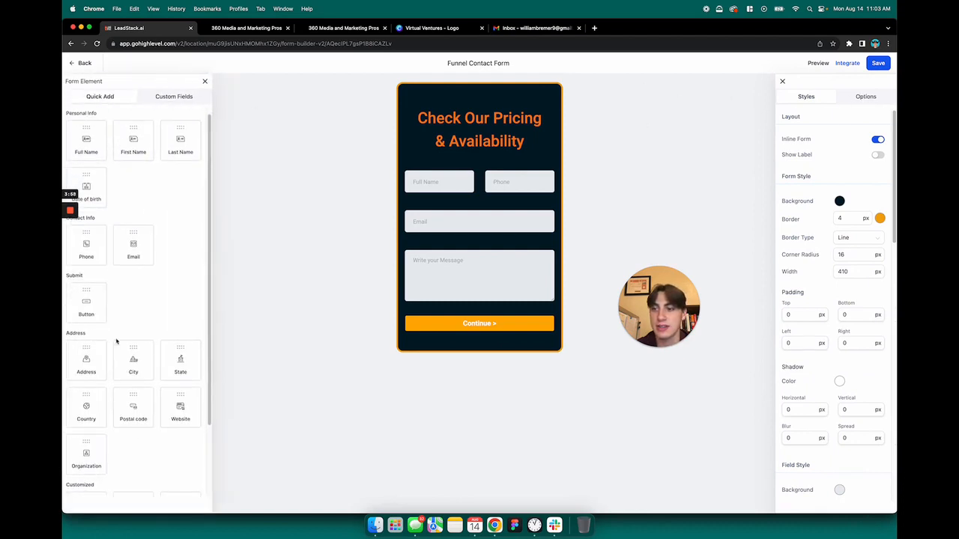
{"action": "scroll", "coordinate": [116, 342], "scroll_direction": "down", "scroll_amount": 2}
{"action": "scroll", "coordinate": [117, 340], "scroll_direction": "up", "scroll_amount": 2}
{"action": "left_click", "coordinate": [206, 82]}
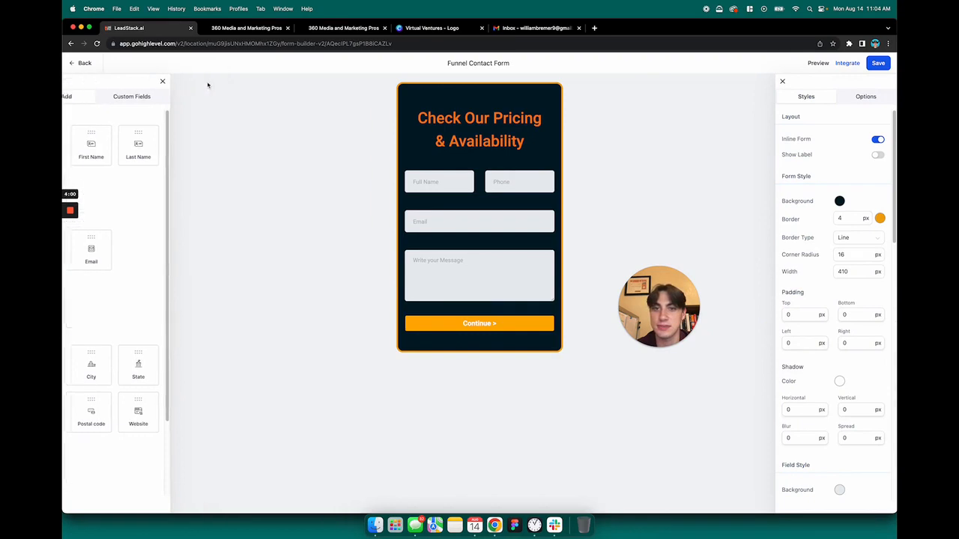
{"action": "left_click", "coordinate": [781, 80]}
{"action": "left_click", "coordinate": [876, 68]}
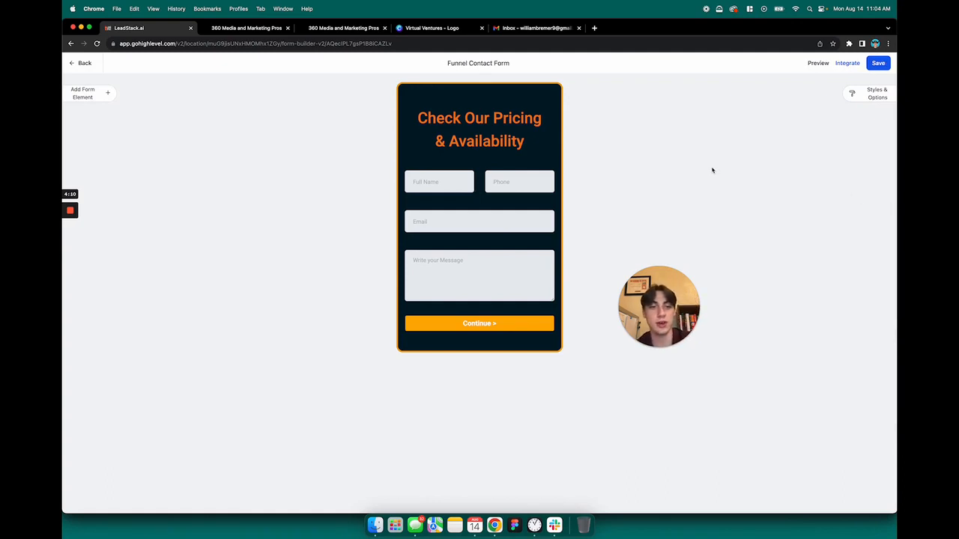
{"action": "left_click", "coordinate": [80, 65]}
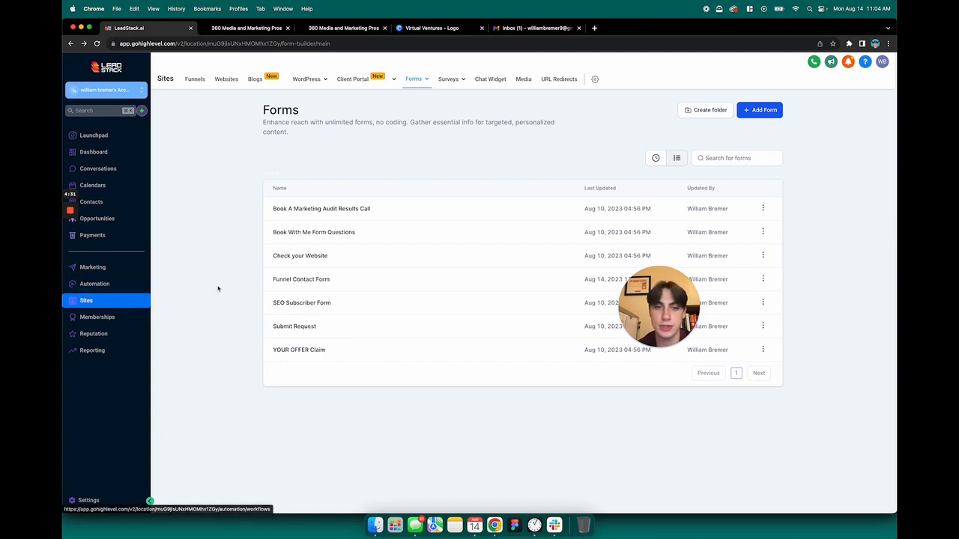
Open the Funnel/Website Form Submission workflow and review its Form Submitted trigger filter
{"action": "left_click", "coordinate": [110, 286]}
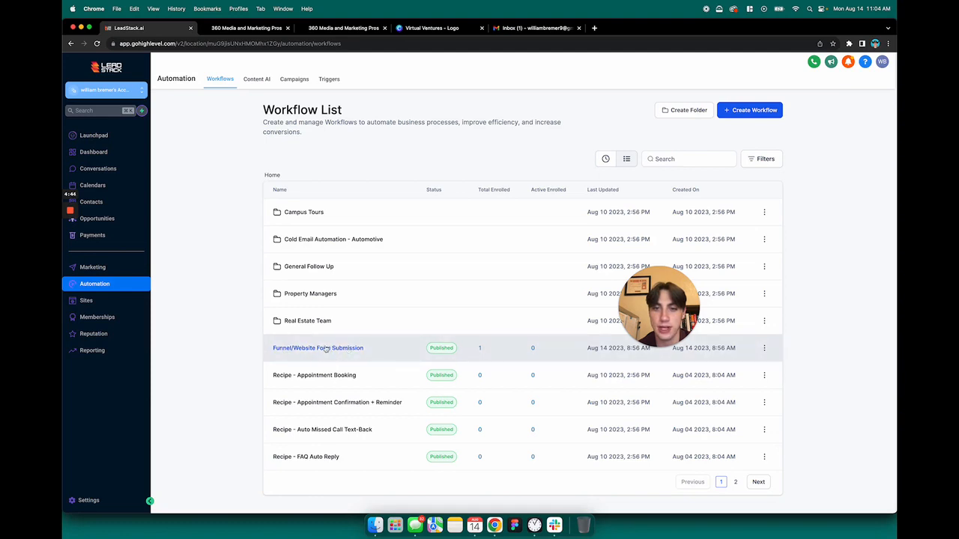
{"action": "left_click", "coordinate": [337, 349]}
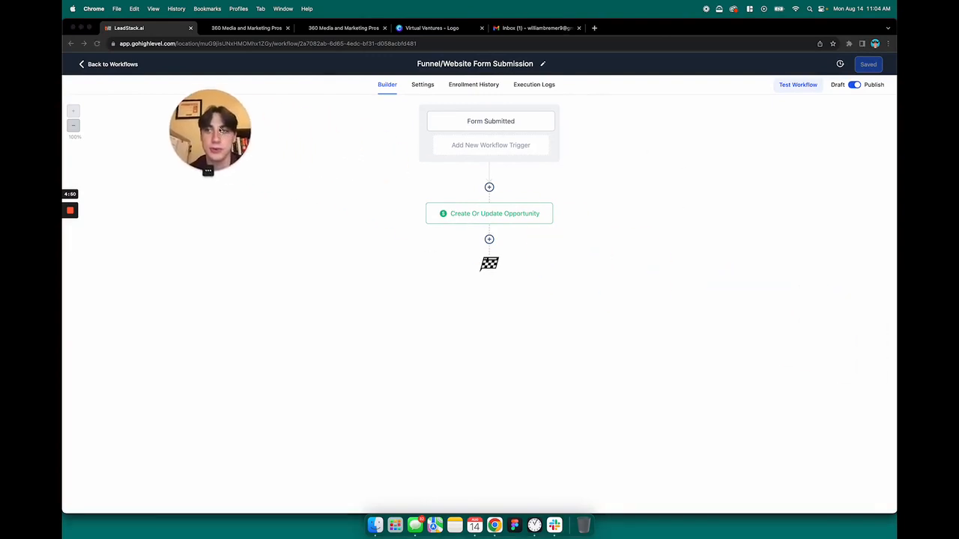
{"action": "left_click", "coordinate": [498, 123]}
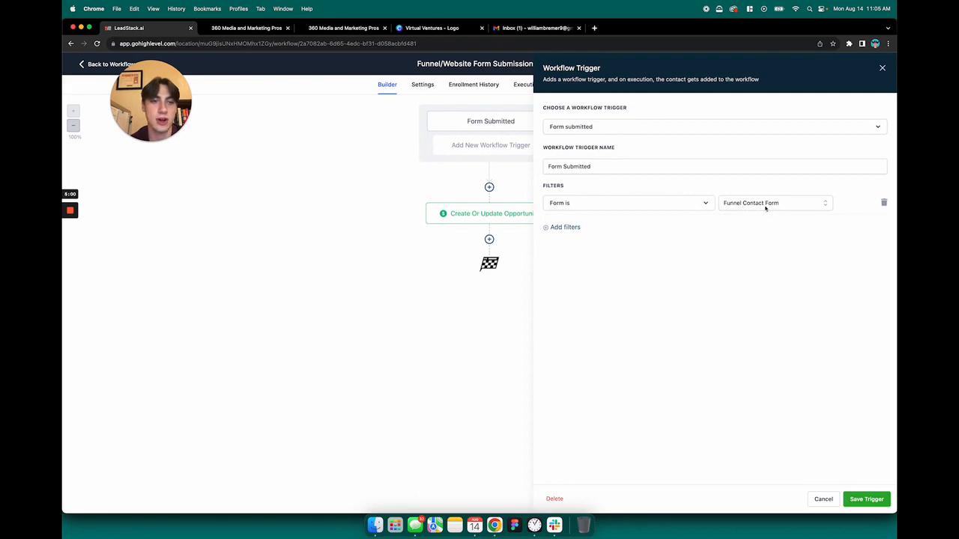
{"action": "left_click", "coordinate": [882, 68]}
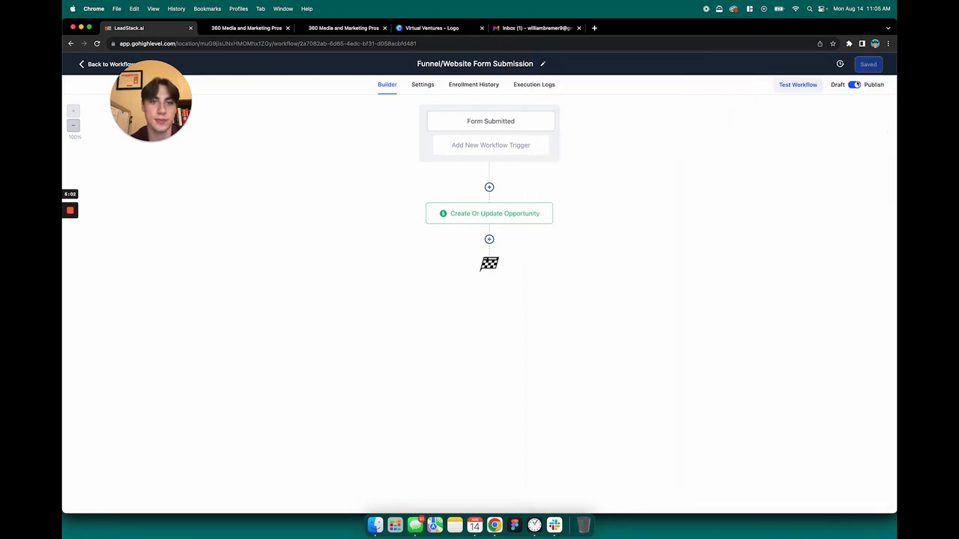
Keep the opportunity action's pipeline as Website/Funnel Leads and stage as Form Received
{"action": "left_click", "coordinate": [489, 217]}
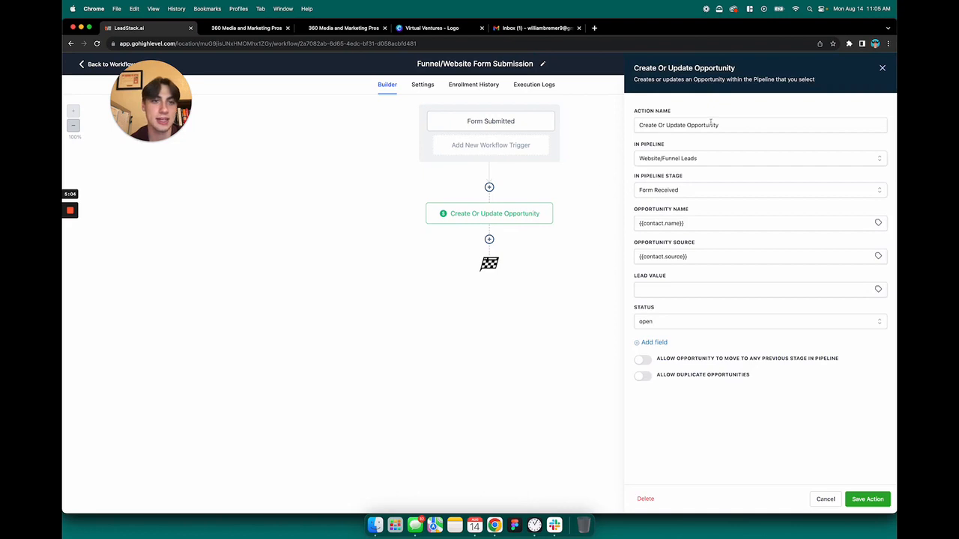
{"action": "left_click_drag", "start_coordinate": [639, 125], "coordinate": [721, 128]}
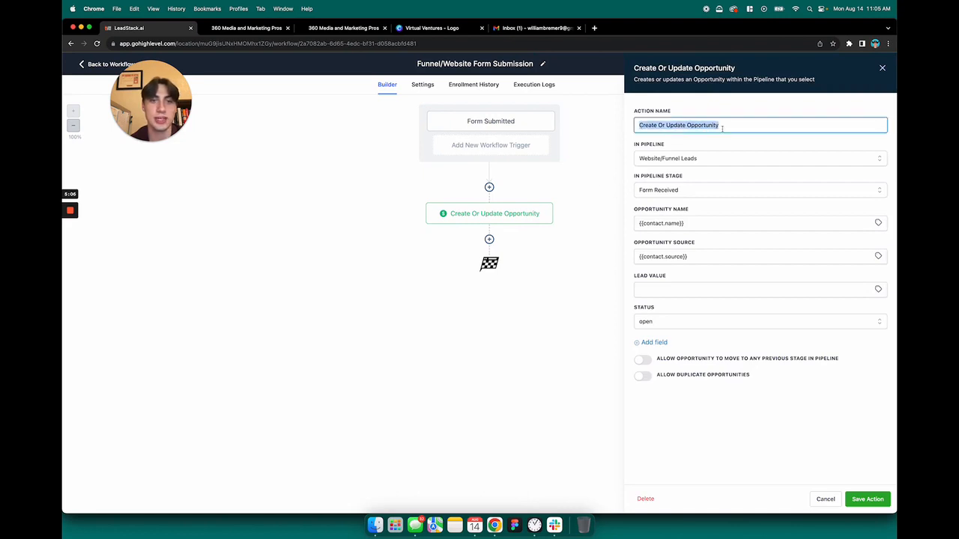
{"action": "left_click", "coordinate": [720, 111]}
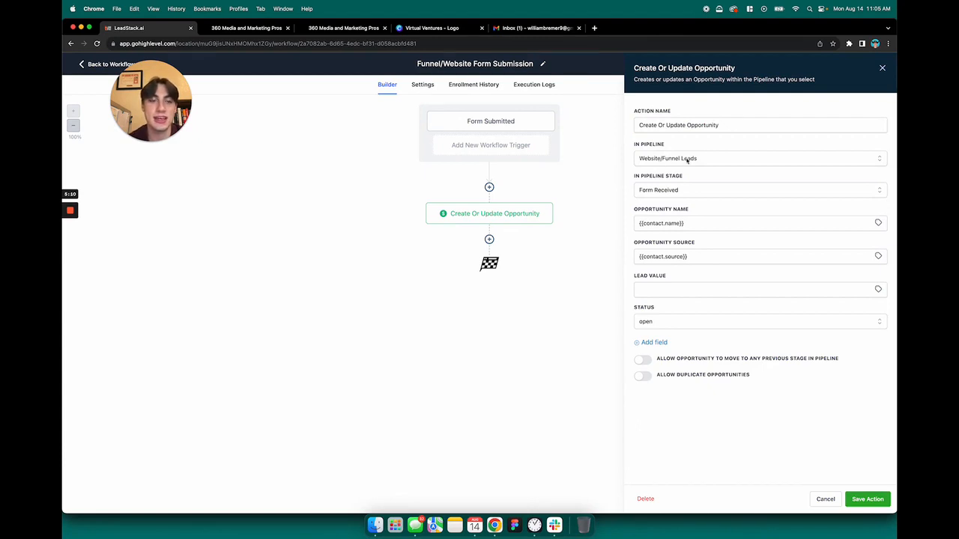
{"action": "left_click", "coordinate": [687, 160]}
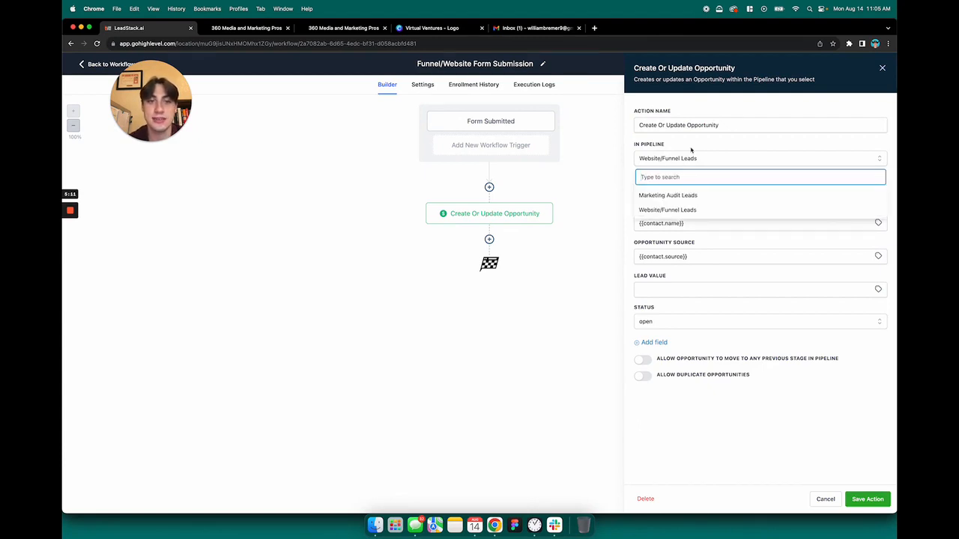
{"action": "left_click", "coordinate": [690, 150]}
{"action": "left_click", "coordinate": [676, 192]}
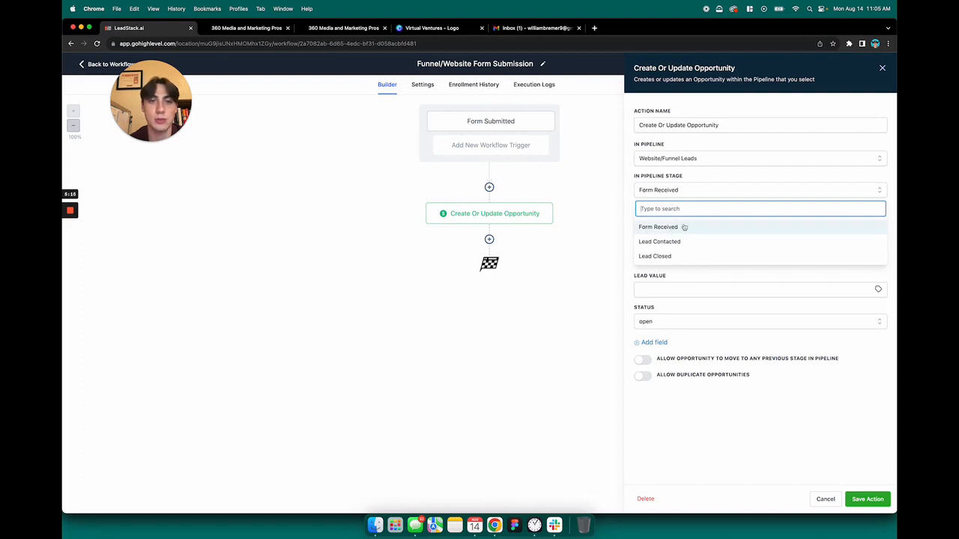
{"action": "left_click", "coordinate": [702, 179]}
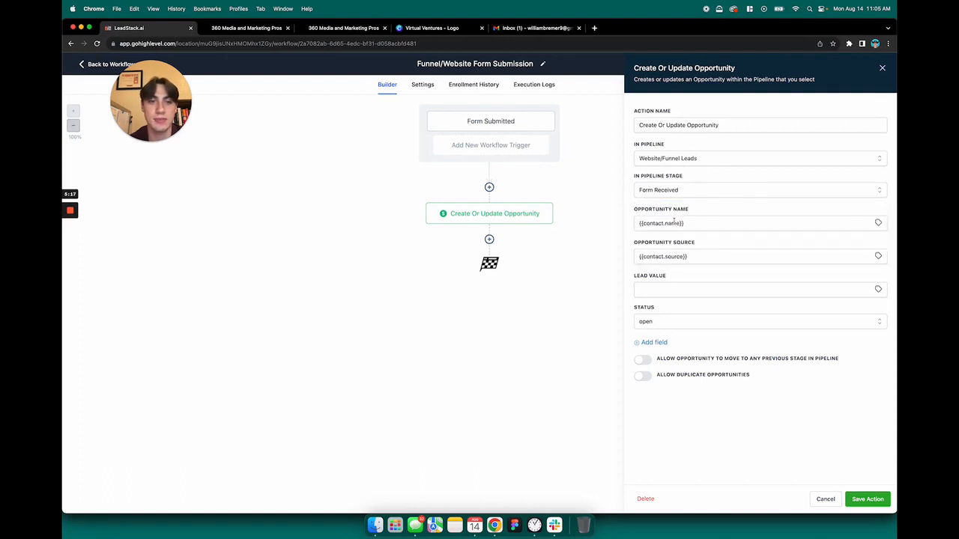
Review the opportunity name and source variables, then save the action and the workflow
{"action": "left_click_drag", "start_coordinate": [702, 224], "coordinate": [635, 224]}
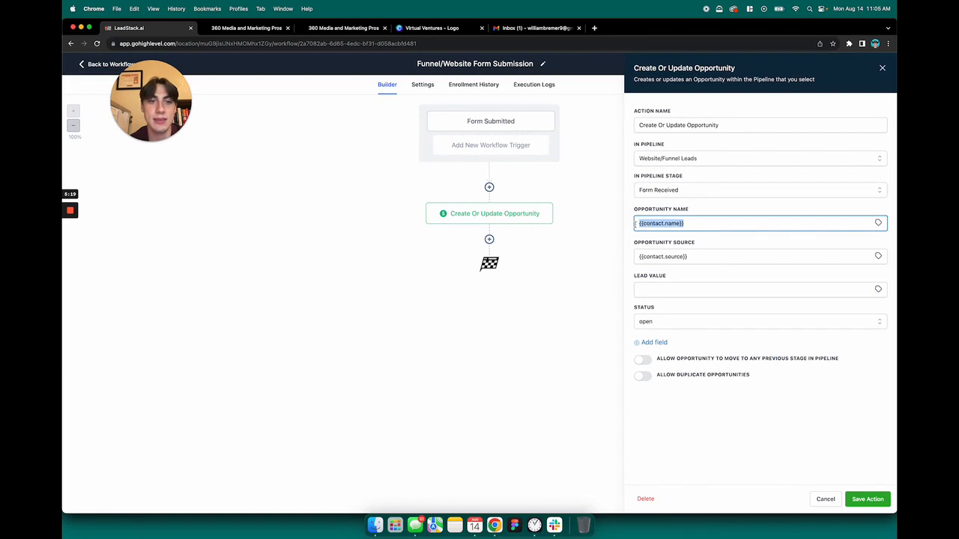
{"action": "left_click_drag", "start_coordinate": [695, 255], "coordinate": [636, 256]}
{"action": "left_click", "coordinate": [701, 243]}
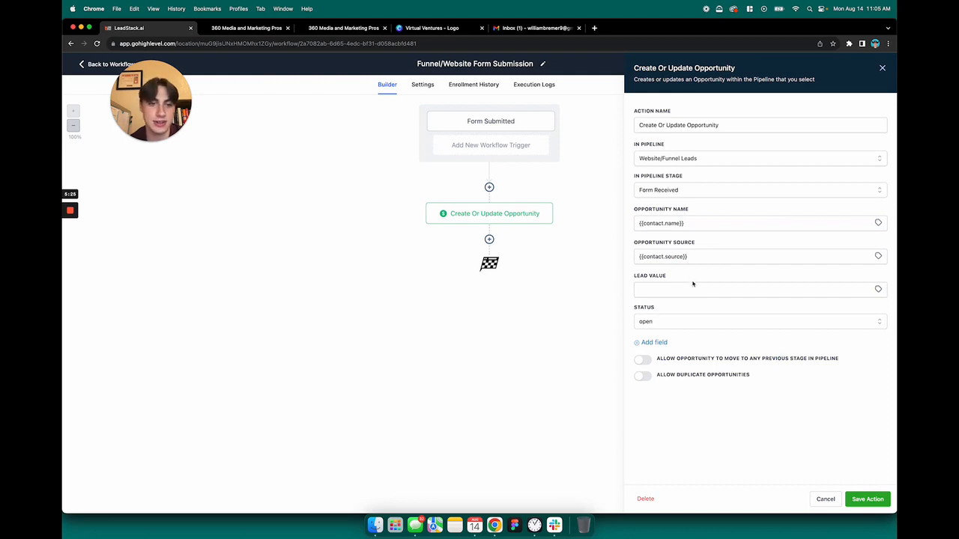
{"action": "left_click", "coordinate": [867, 499]}
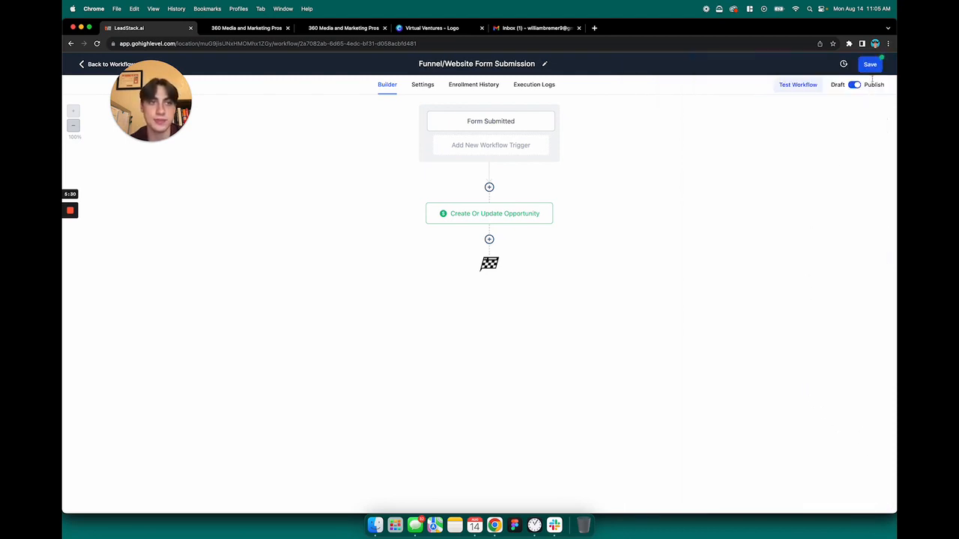
{"action": "left_click", "coordinate": [869, 64]}
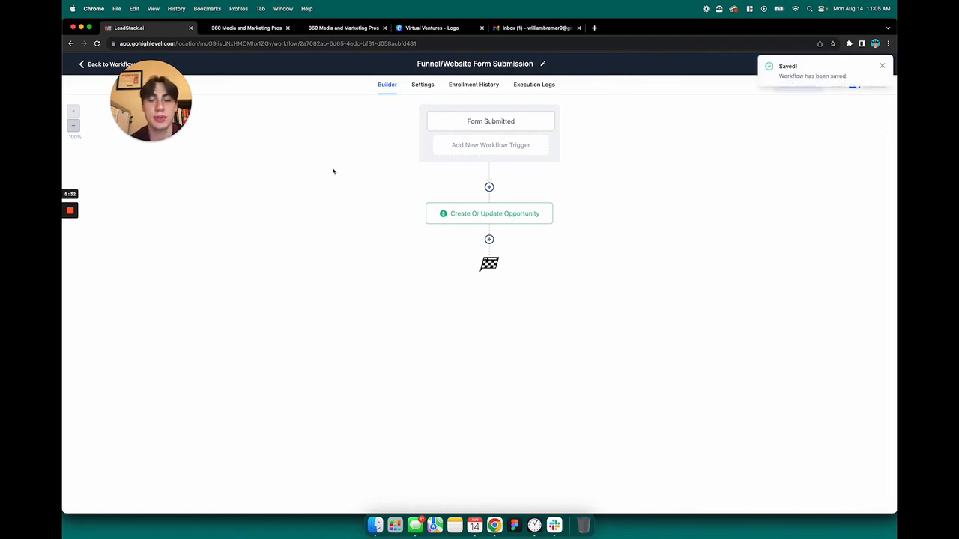
{"action": "left_click_drag", "start_coordinate": [164, 96], "coordinate": [203, 147]}
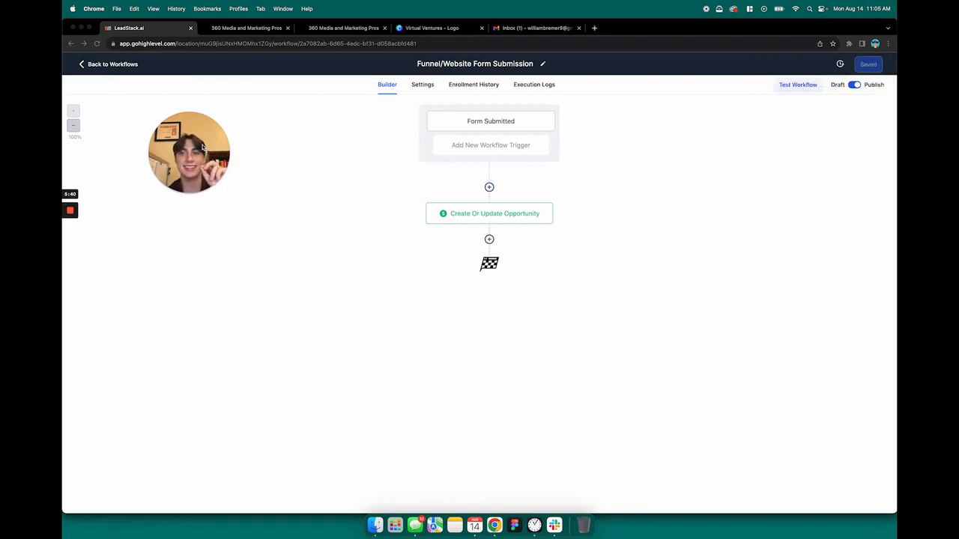
Exit the workflow and open Settings to view the Business Profile general information and address fields
{"action": "left_click", "coordinate": [111, 64]}
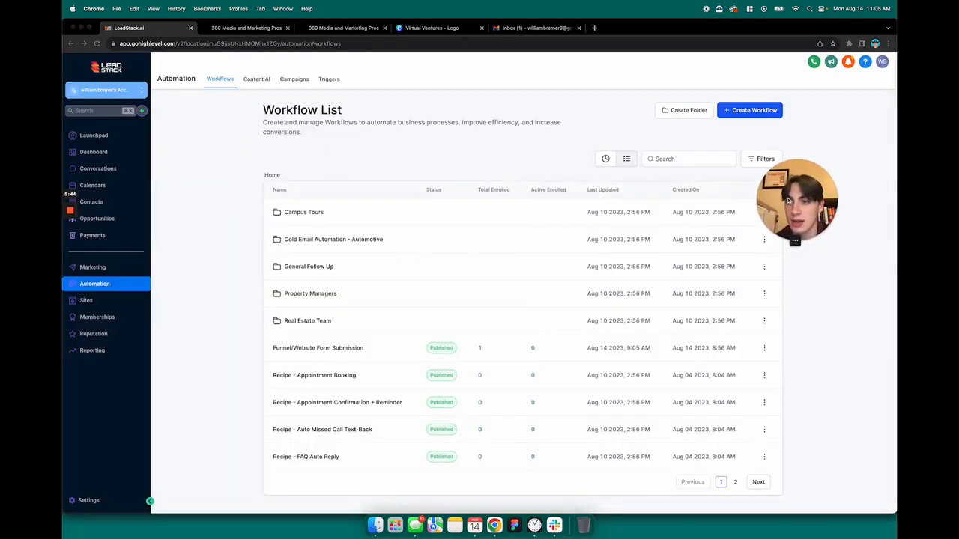
{"action": "left_click", "coordinate": [89, 501]}
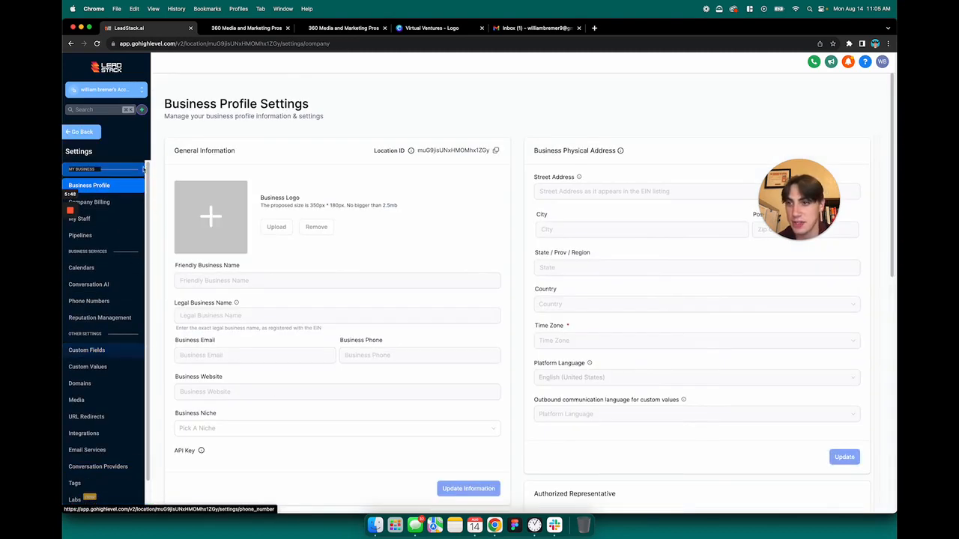
{"action": "scroll", "coordinate": [112, 238], "scroll_direction": "down", "scroll_amount": 1}
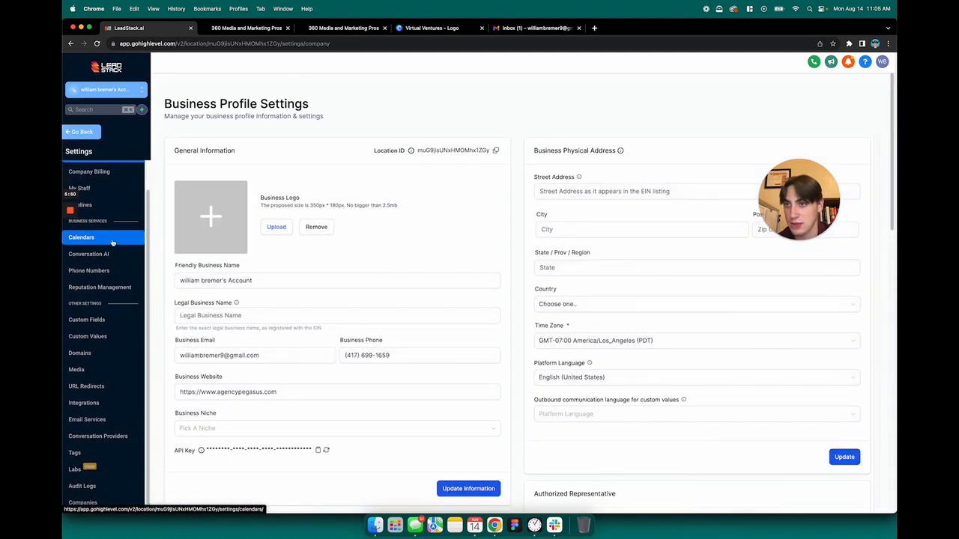
{"action": "left_click", "coordinate": [82, 133]}
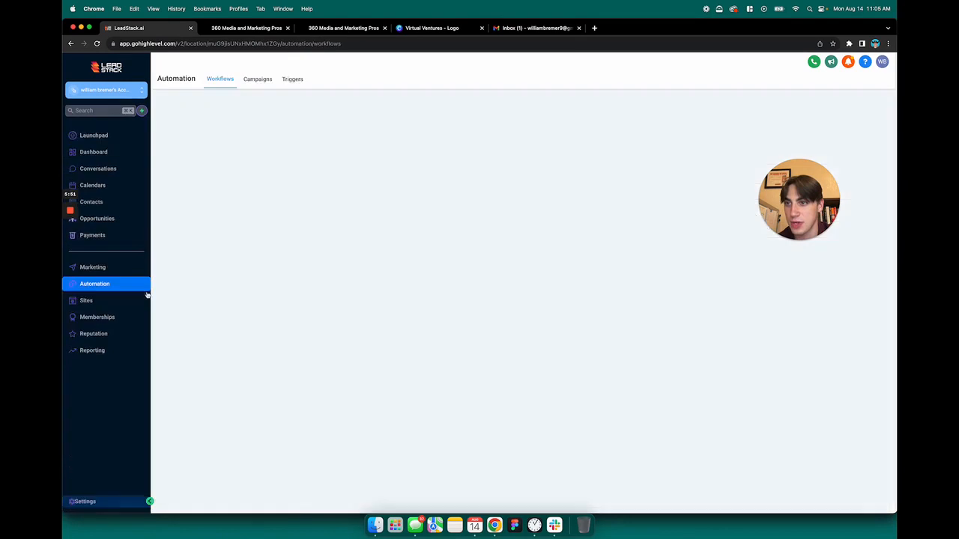
{"action": "left_click", "coordinate": [85, 501]}
{"action": "scroll", "coordinate": [95, 311], "scroll_direction": "down", "scroll_amount": 1}
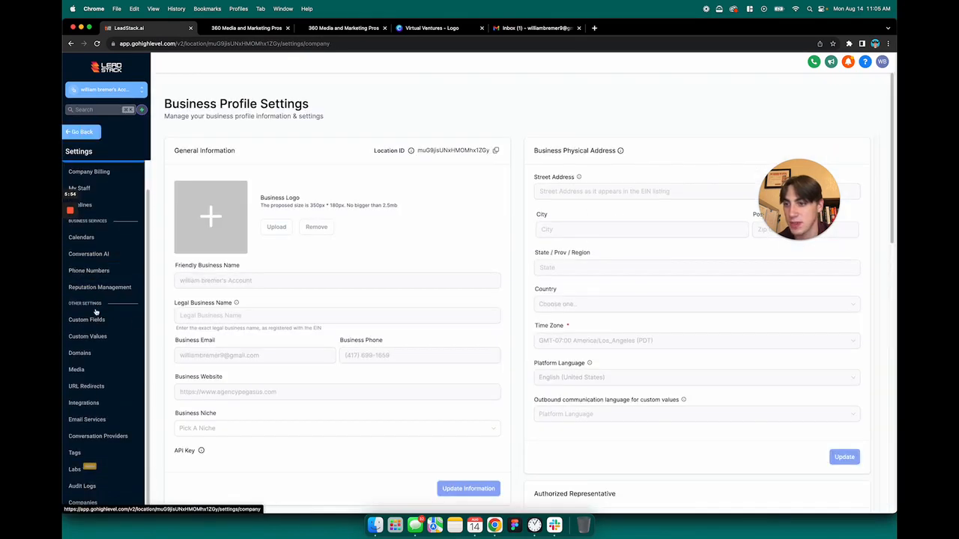
In Email Services' Reply & Forward Settings, enter a personal e-mail as the forwarding address
{"action": "left_click", "coordinate": [88, 421]}
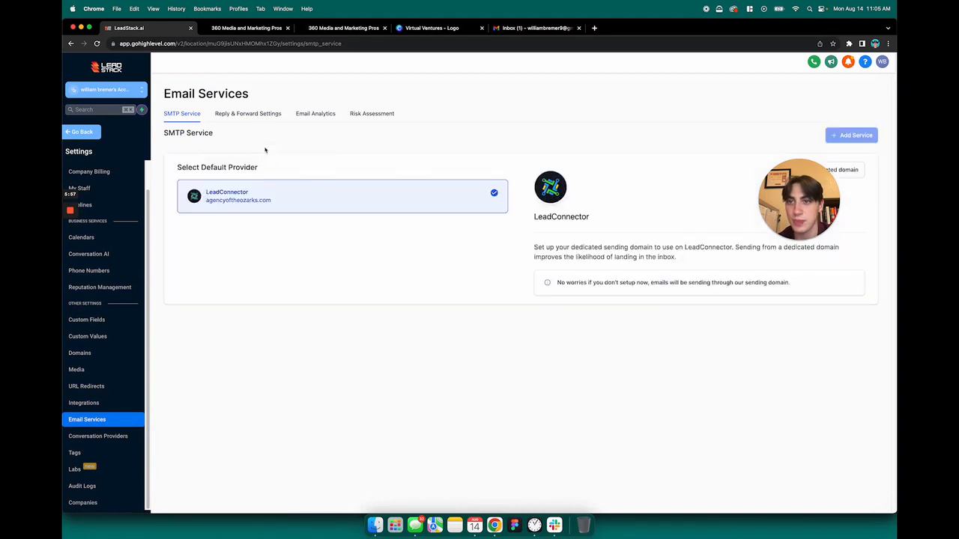
{"action": "left_click", "coordinate": [259, 119]}
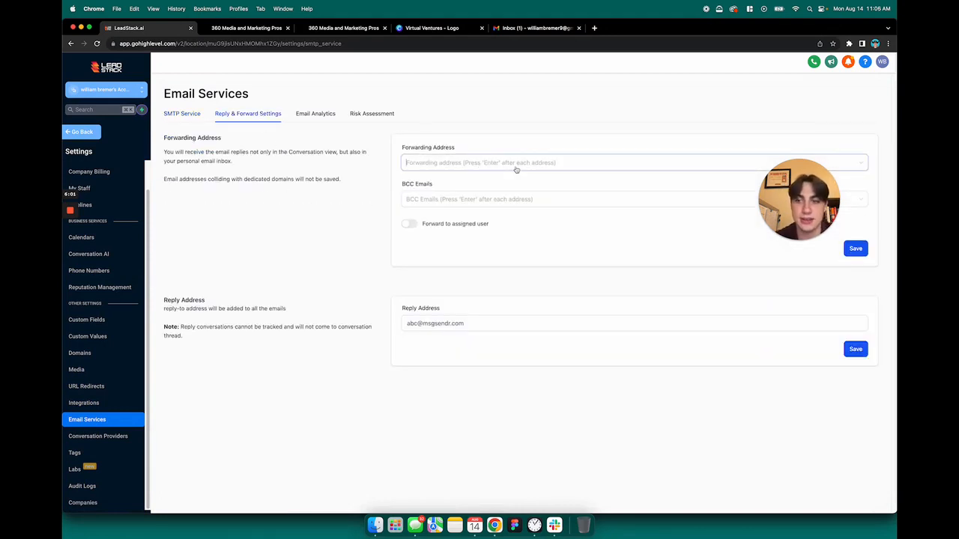
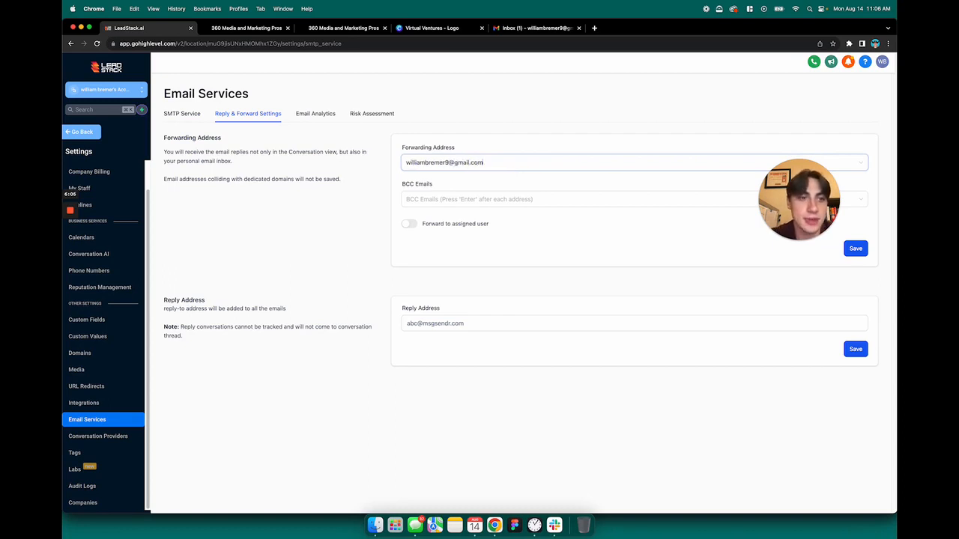
{"action": "left_click", "coordinate": [522, 128]}
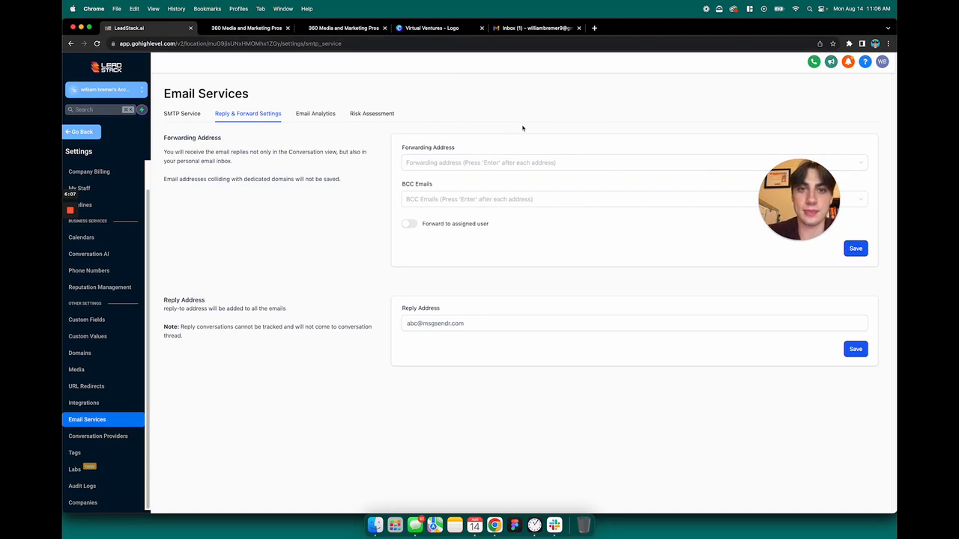